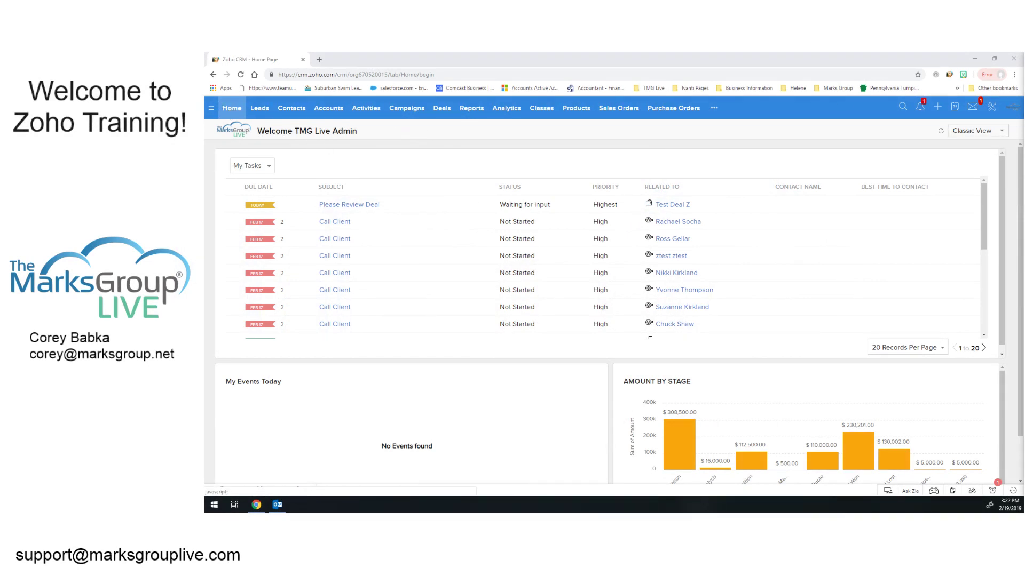
Open the Microsoft Outlook plug-in page from Zoho CRM Setup's Marketplace.
click(991, 107)
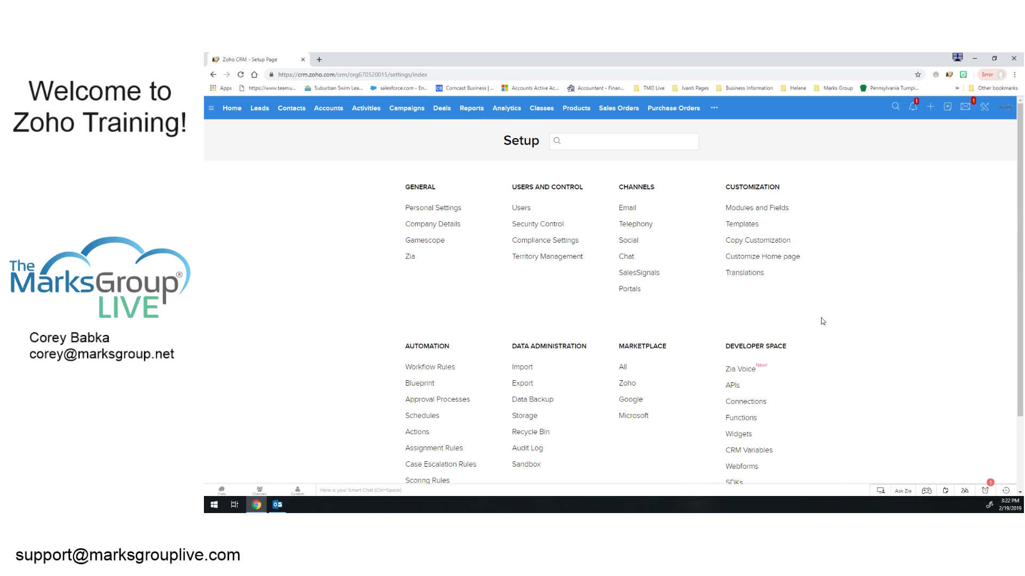
click(636, 417)
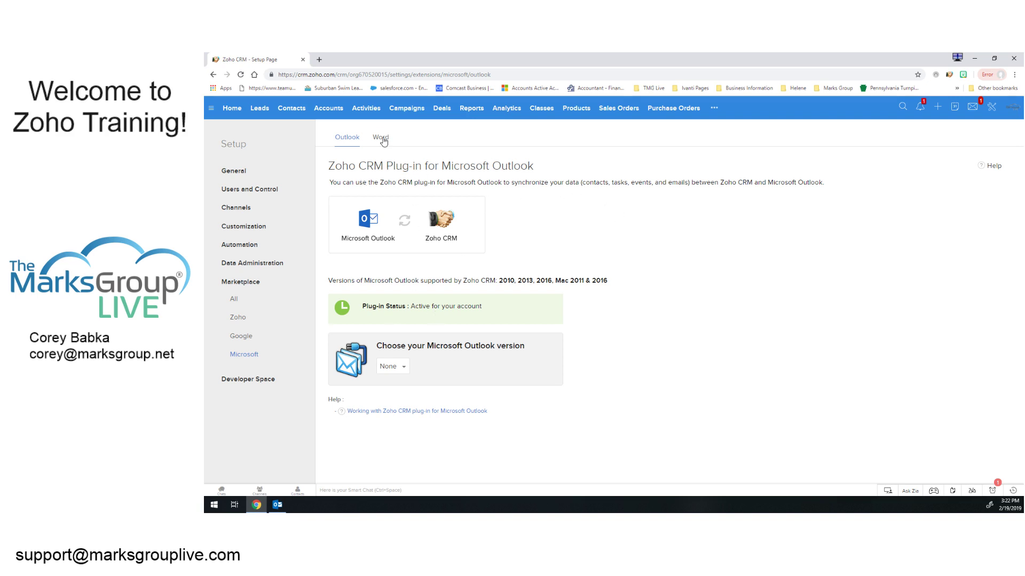
click(381, 138)
click(351, 138)
Check the supported Outlook versions, including 2010, and open the Outlook version dropdown.
drag(500, 282, 610, 282)
click(661, 288)
click(618, 321)
drag(500, 281, 533, 281)
click(635, 363)
click(389, 367)
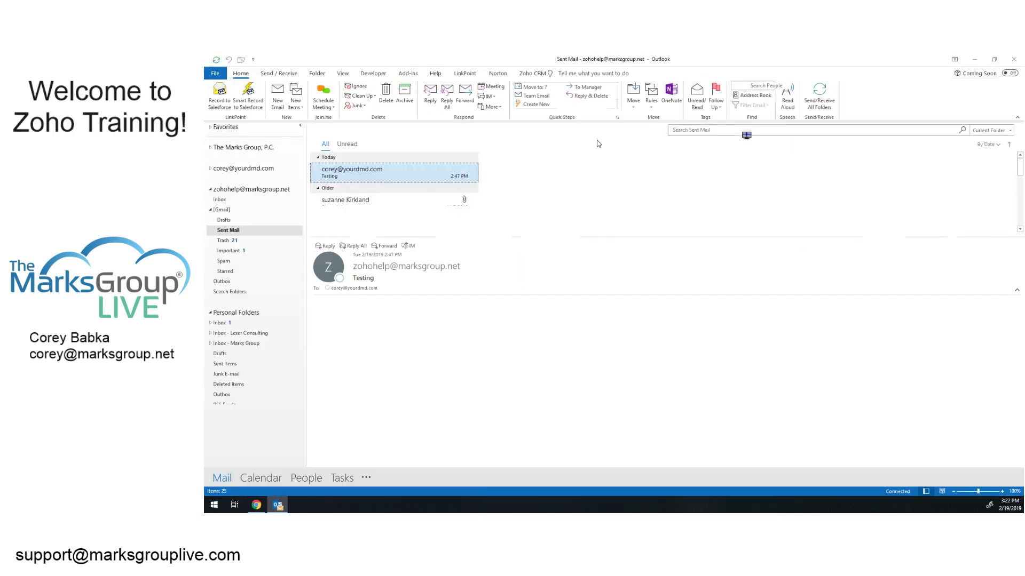
Confirm via Office Account > About Outlook that Outlook is the 32-bit build, then return to mail.
click(216, 73)
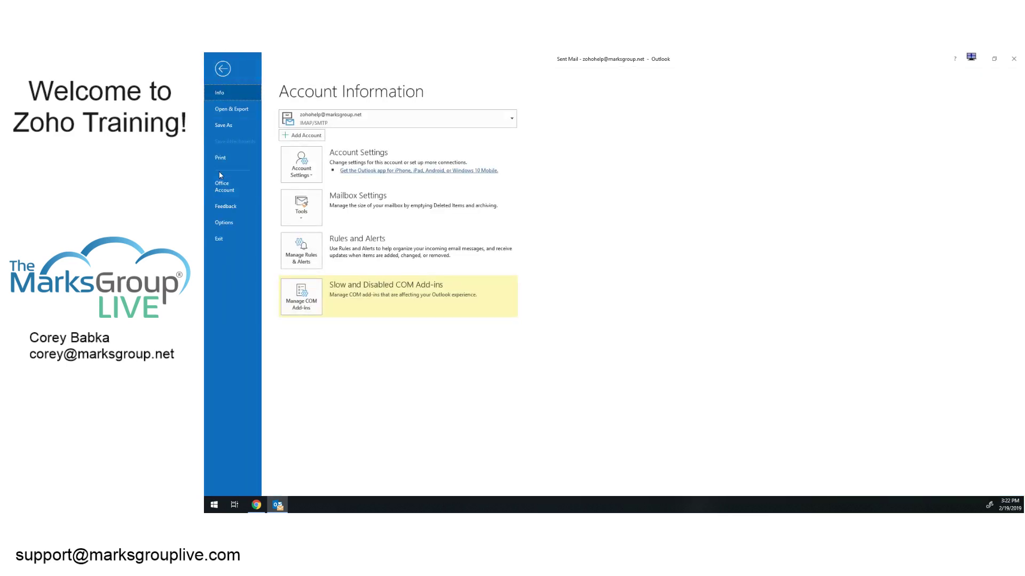
click(227, 190)
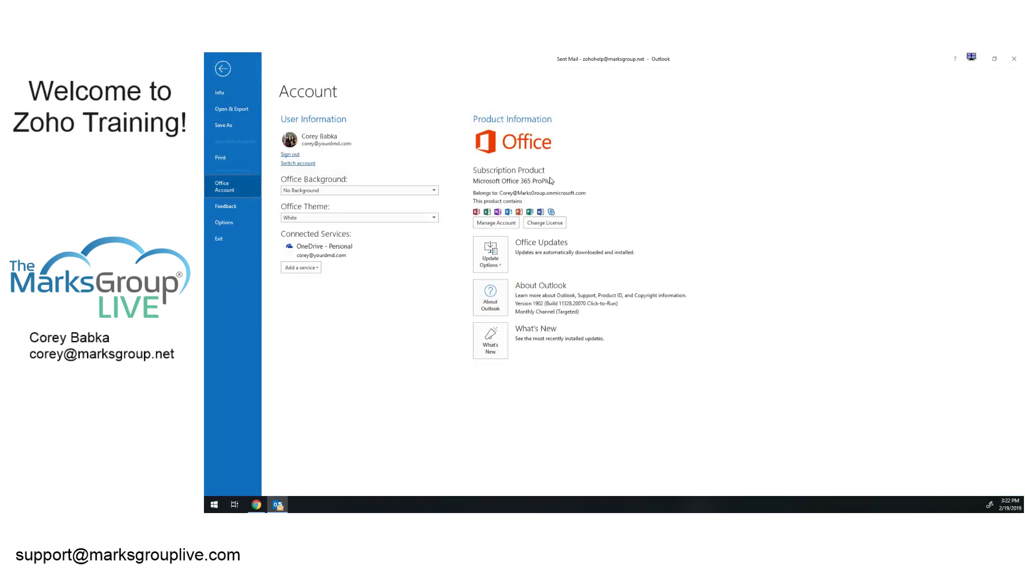
click(490, 297)
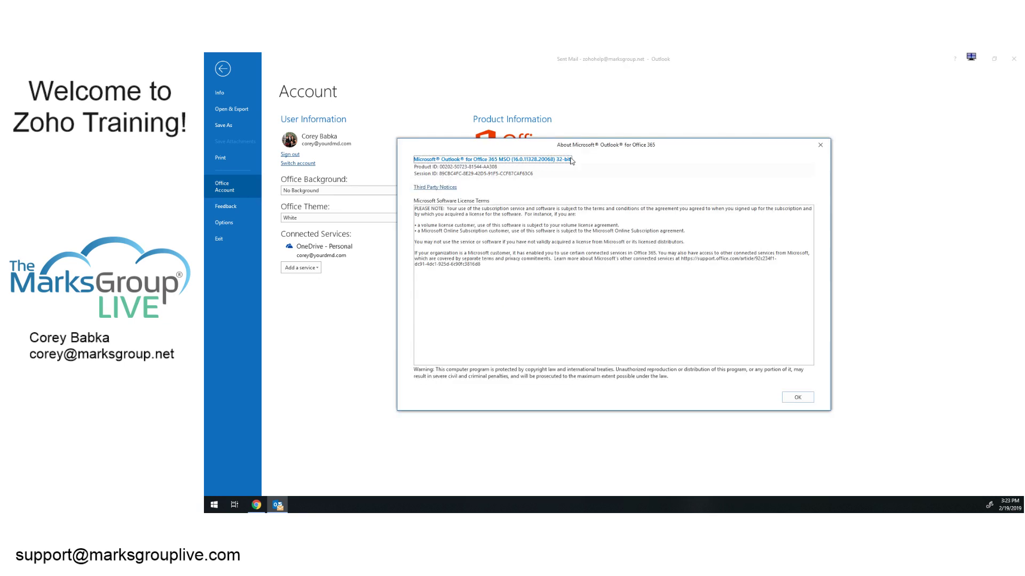
click(795, 395)
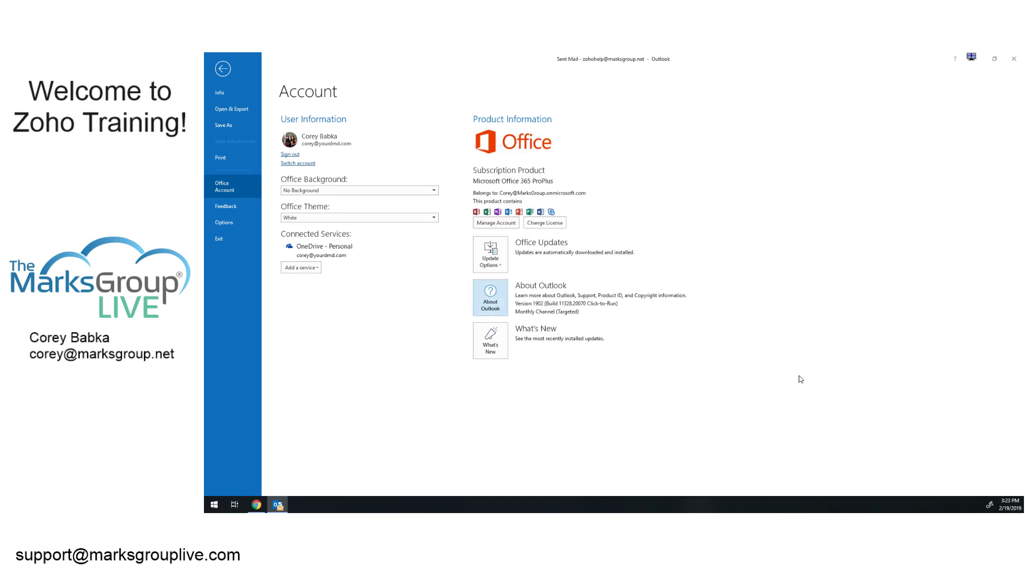
key(Escape)
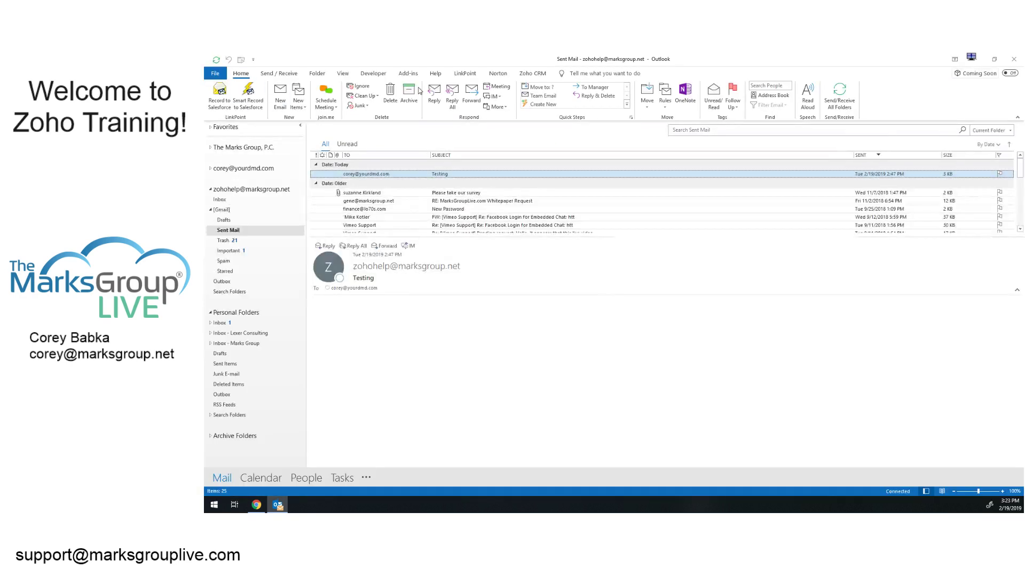
Choose the 'Microsoft Outlook 2010, 2013, & 2016 32-bit' plug-in version, then switch back to Outlook.
click(974, 59)
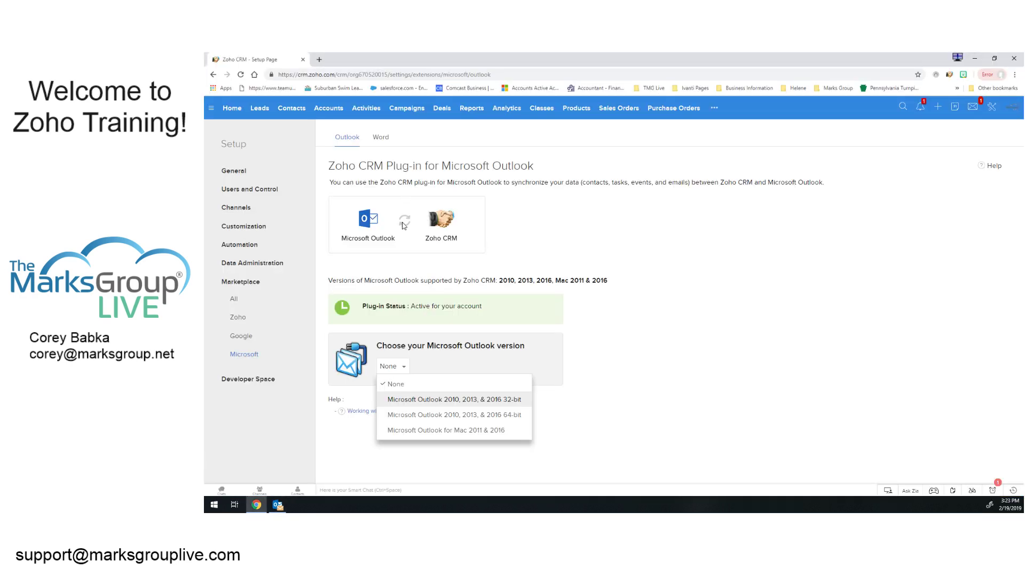
click(478, 399)
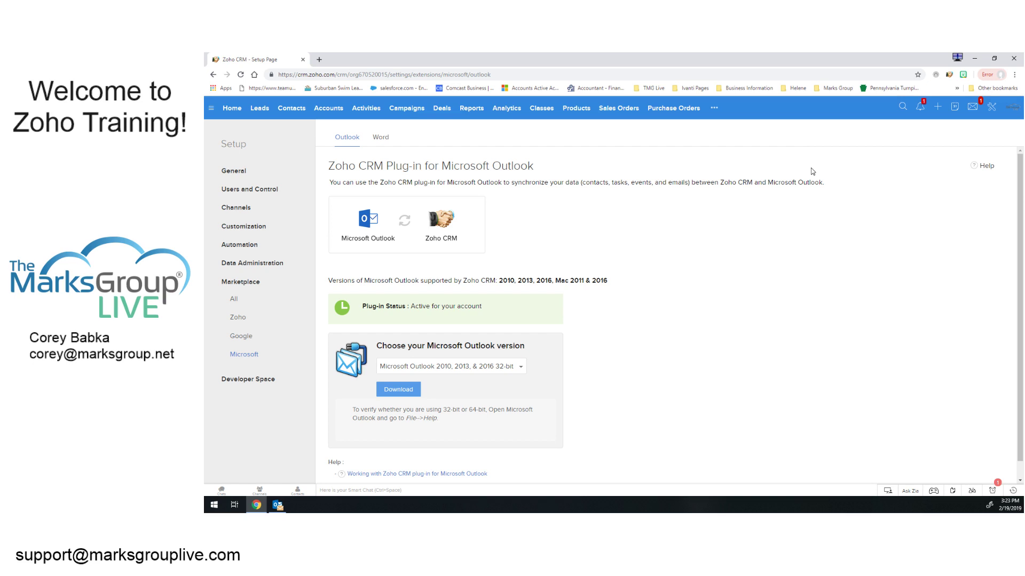
click(976, 59)
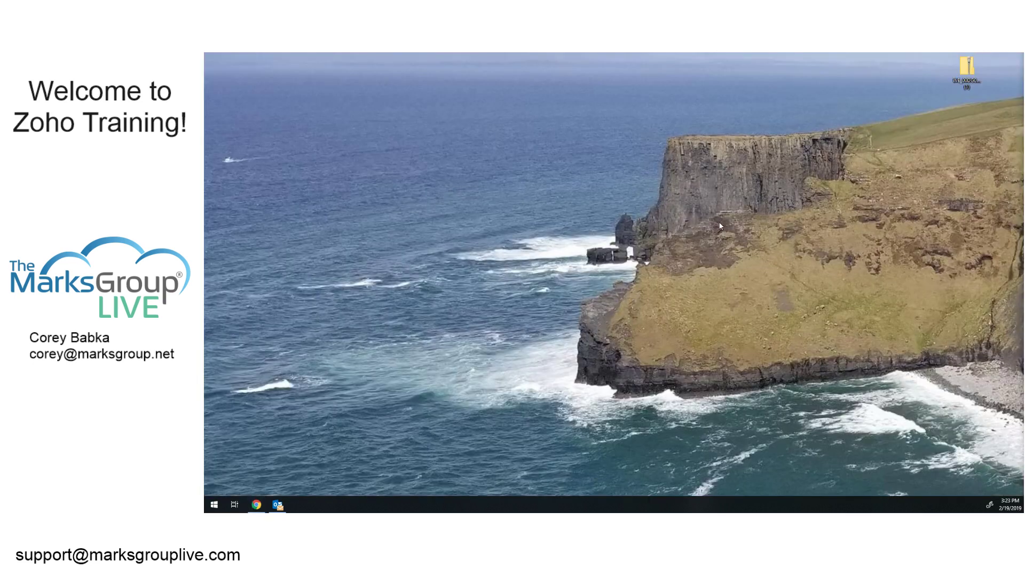
click(278, 505)
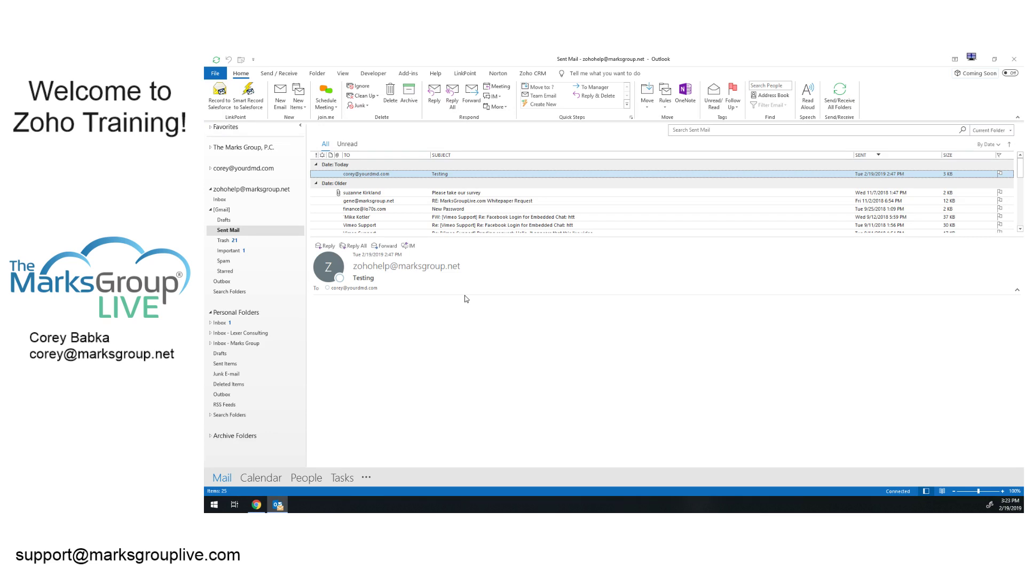
Open the help mailbox's Inbox and read the Zoho CRM pane's login notice.
click(211, 189)
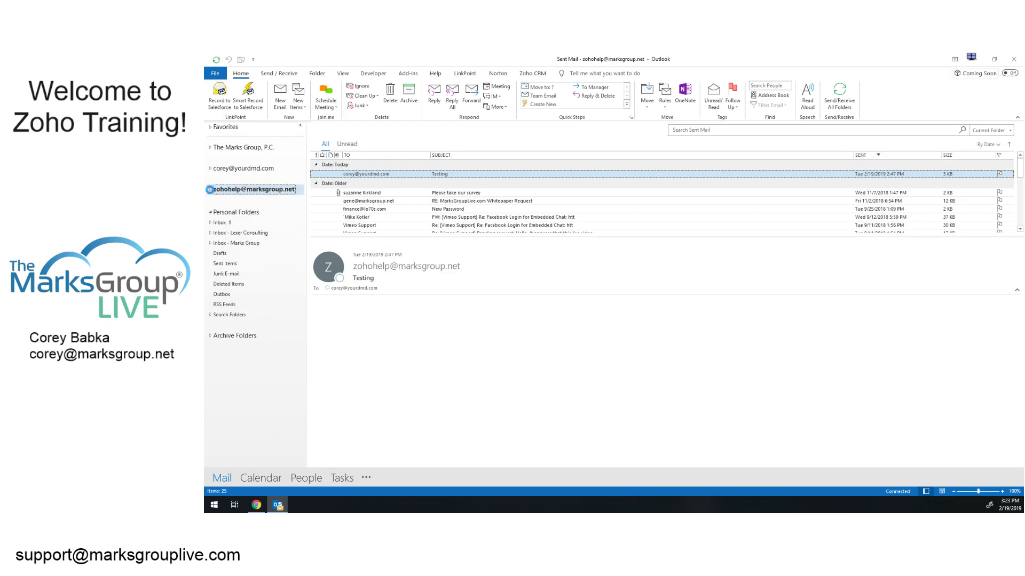
click(211, 212)
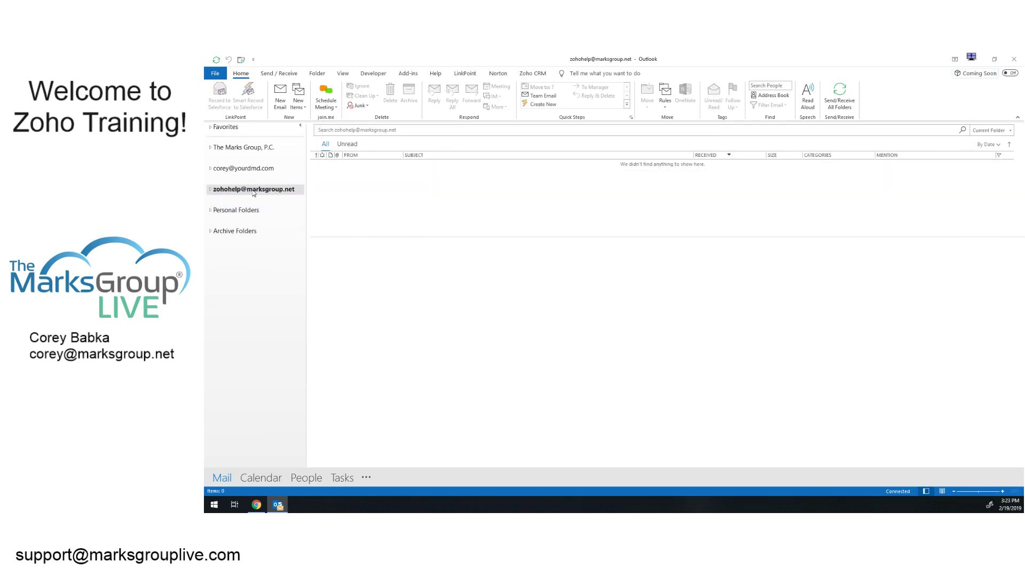
click(210, 190)
click(235, 199)
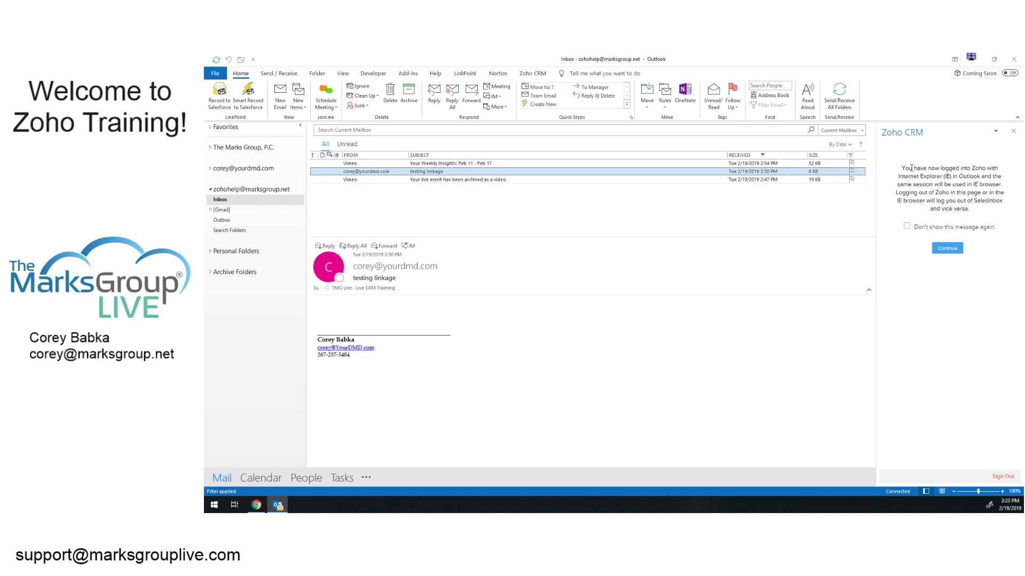
drag(911, 168, 968, 184)
click(964, 184)
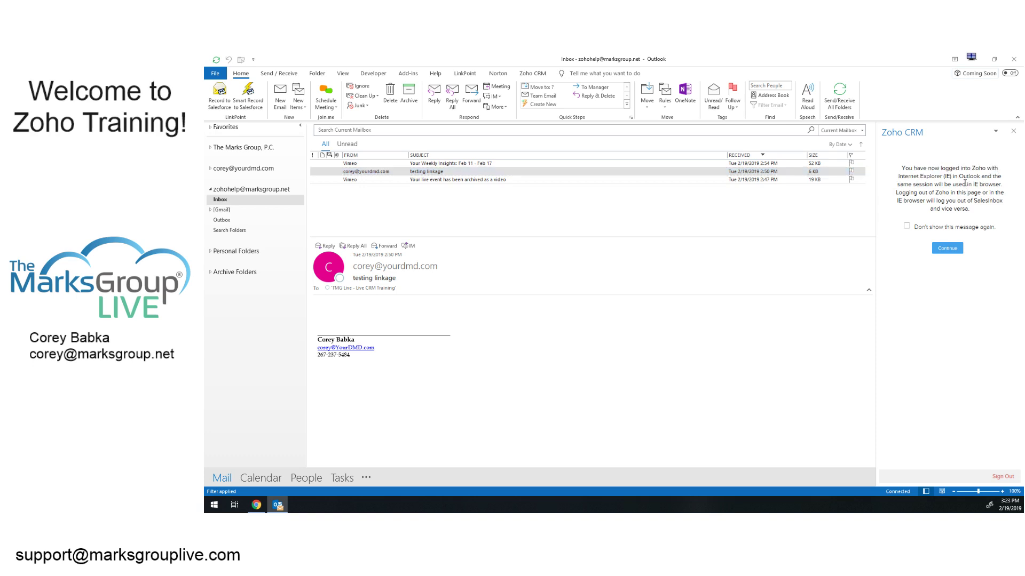
Dismiss the login notice and view senders' CRM mail history, loading more for the testing linkage email.
click(945, 249)
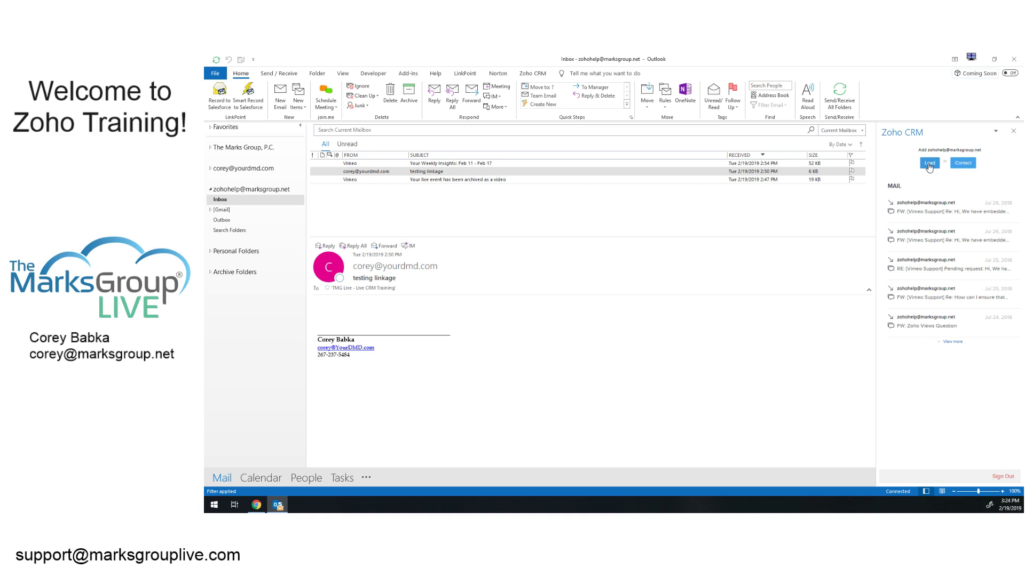
drag(928, 150, 979, 151)
click(903, 157)
click(476, 168)
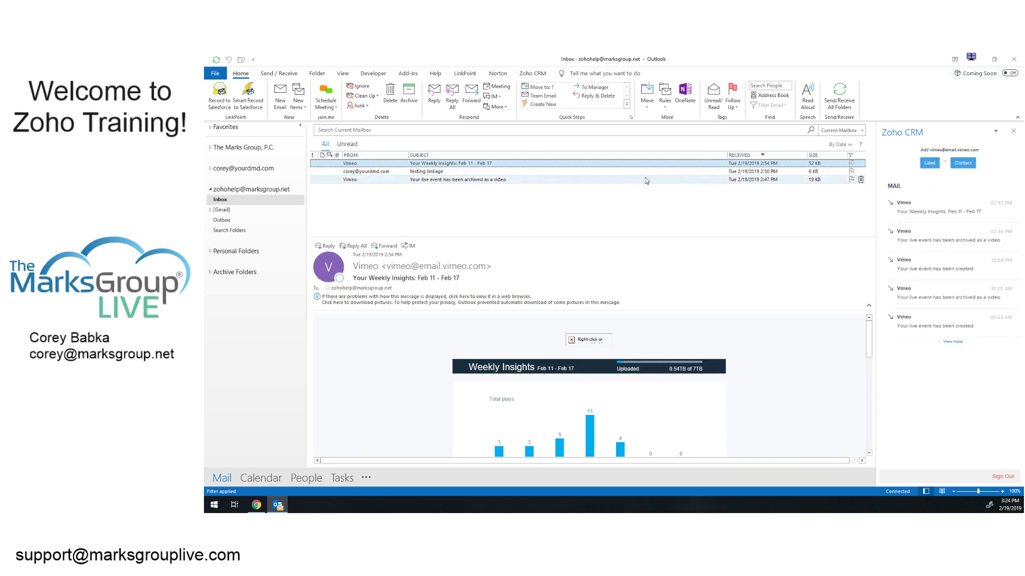
click(692, 172)
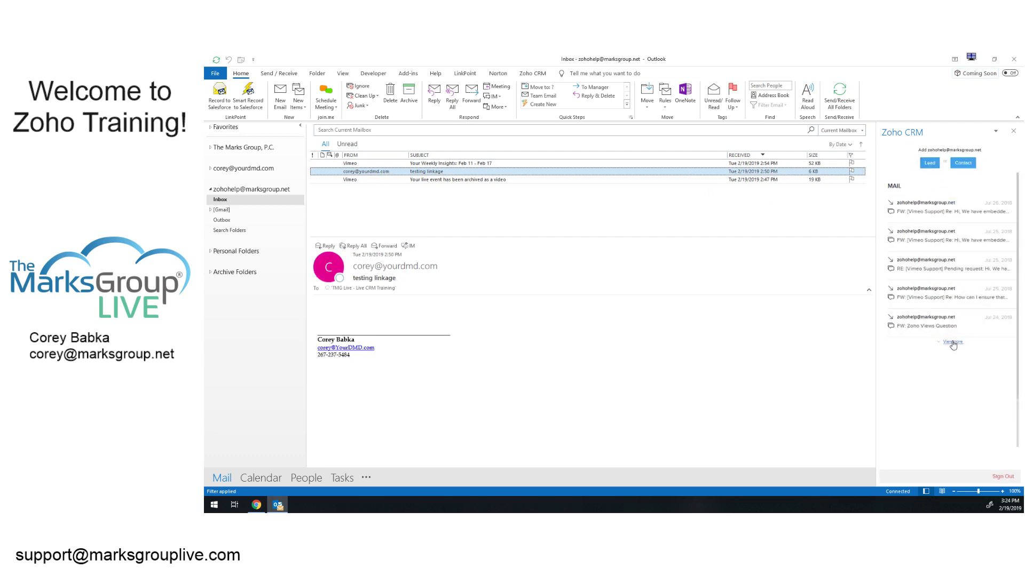
click(953, 343)
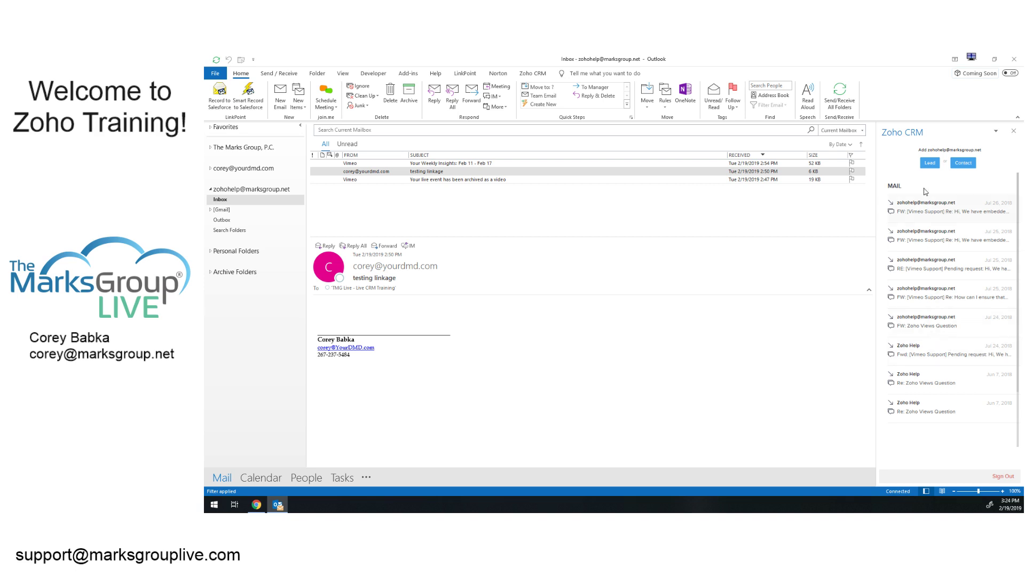
Close the testing linkage message window and the Zoho CRM side pane.
click(996, 133)
key(Escape)
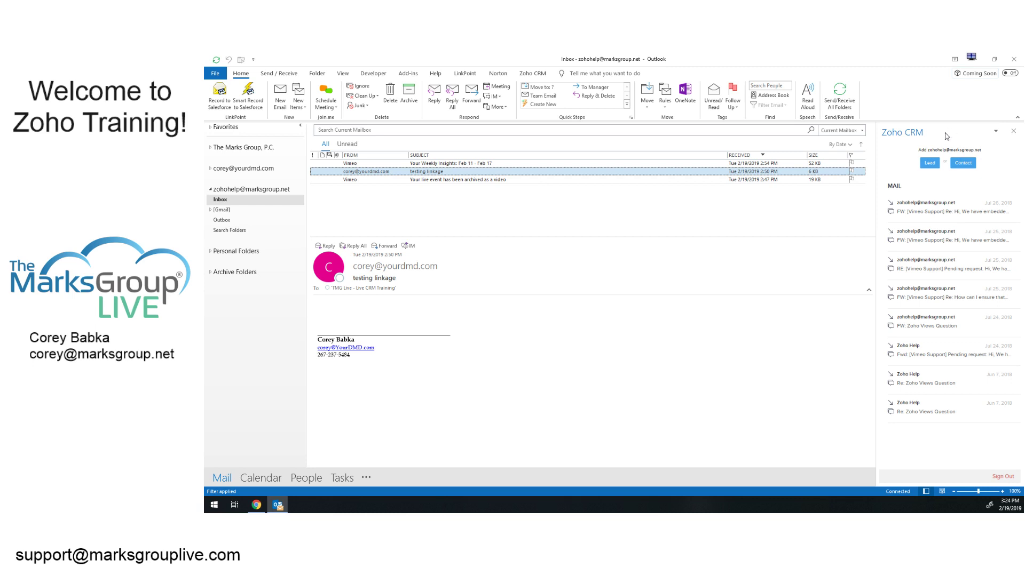
click(927, 165)
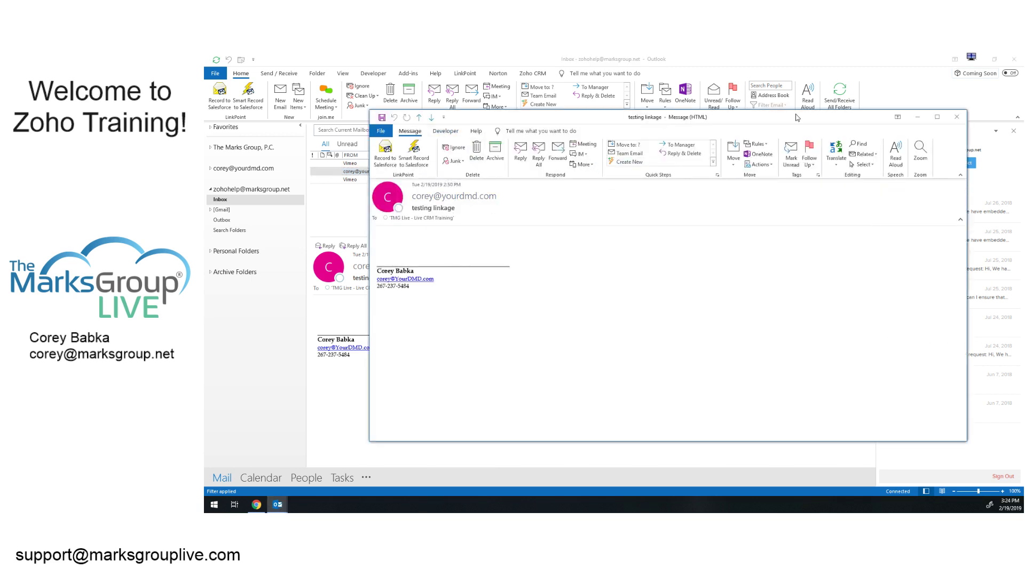
click(953, 118)
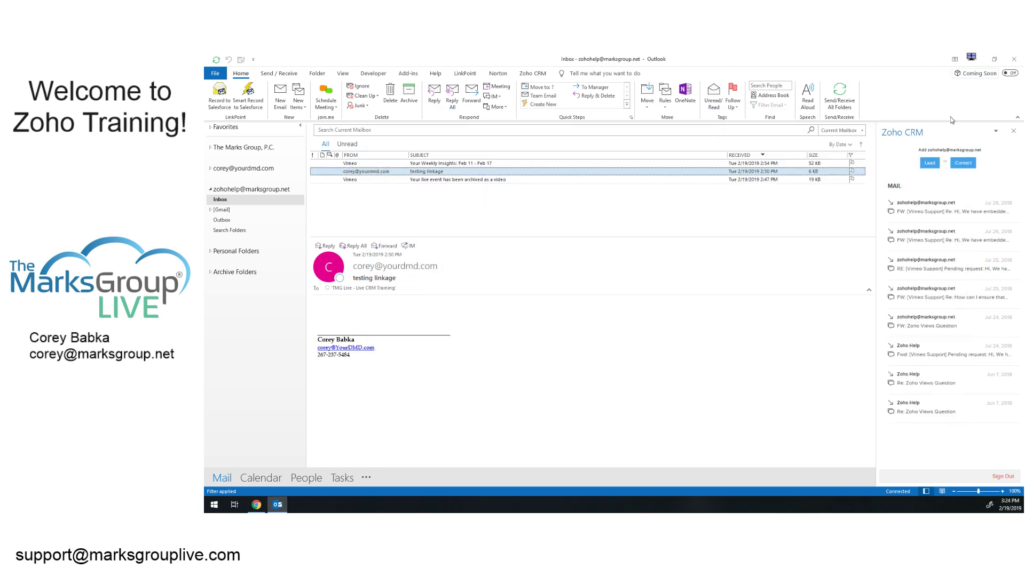
click(1013, 131)
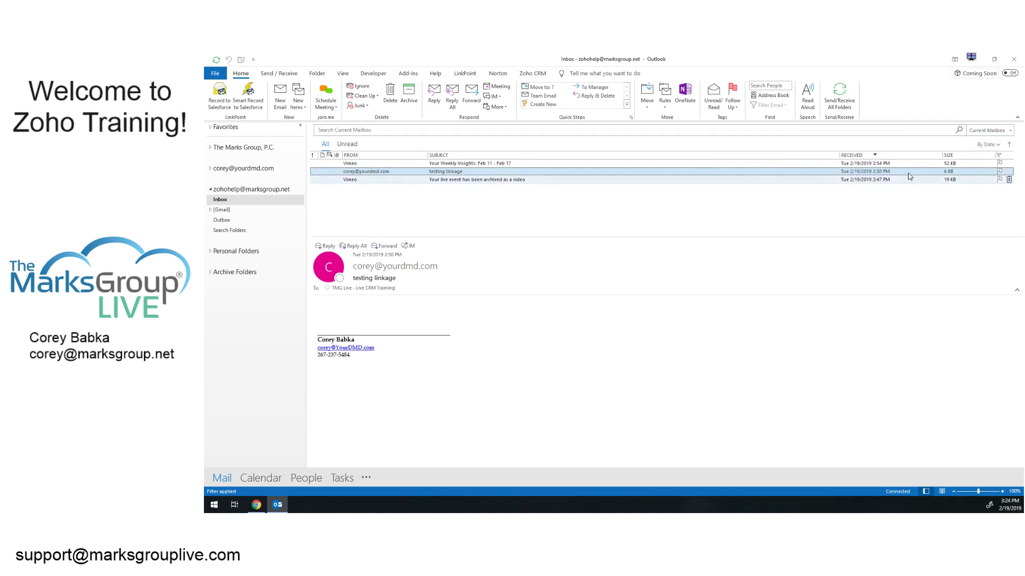
Open Settings from the Zoho CRM ribbon tab's Menu.
click(533, 74)
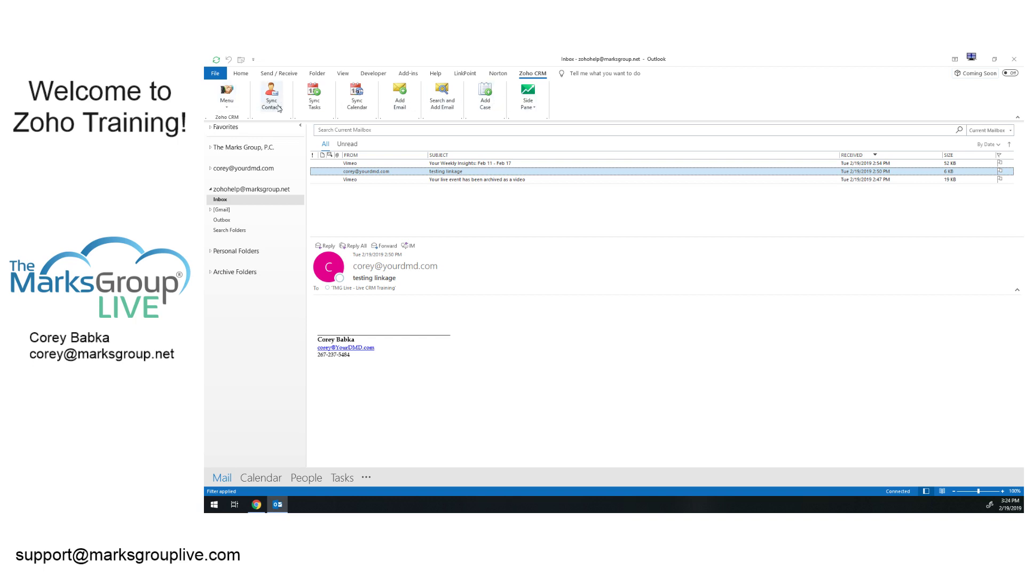
click(227, 102)
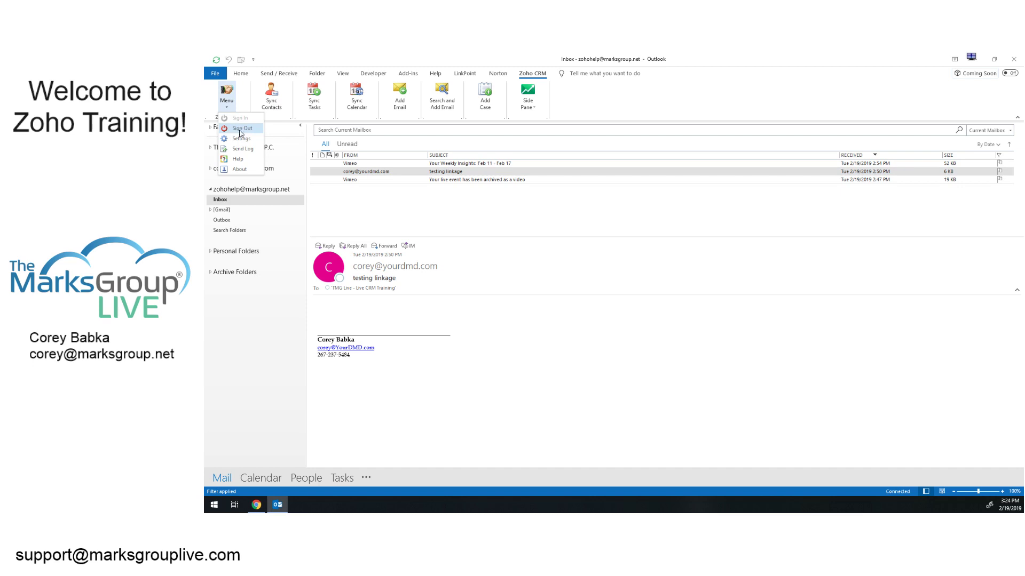
click(239, 139)
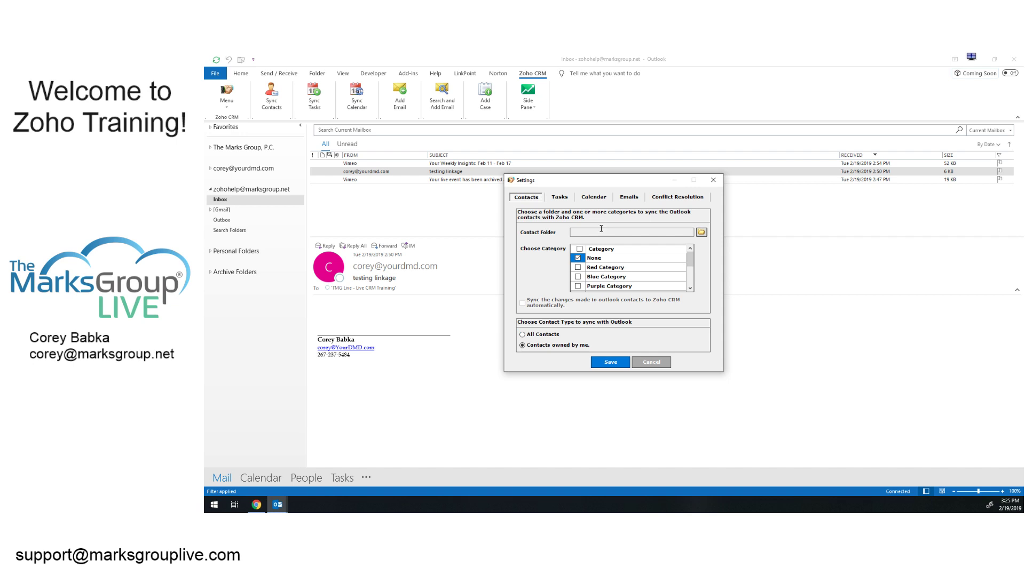
Look at the Contact Folder picker without choosing, then review the Tasks and Calendar sync options.
click(702, 232)
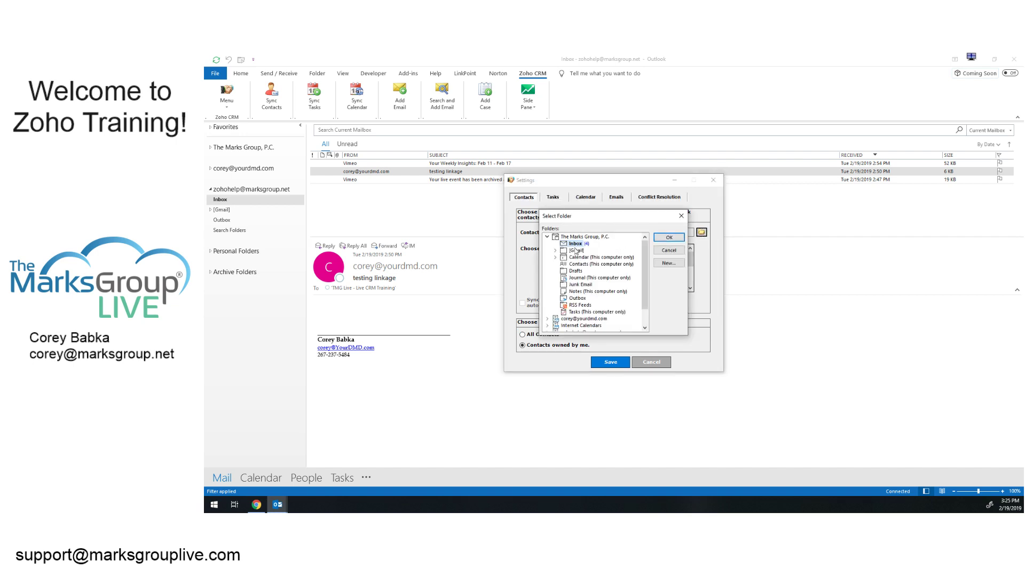
click(668, 251)
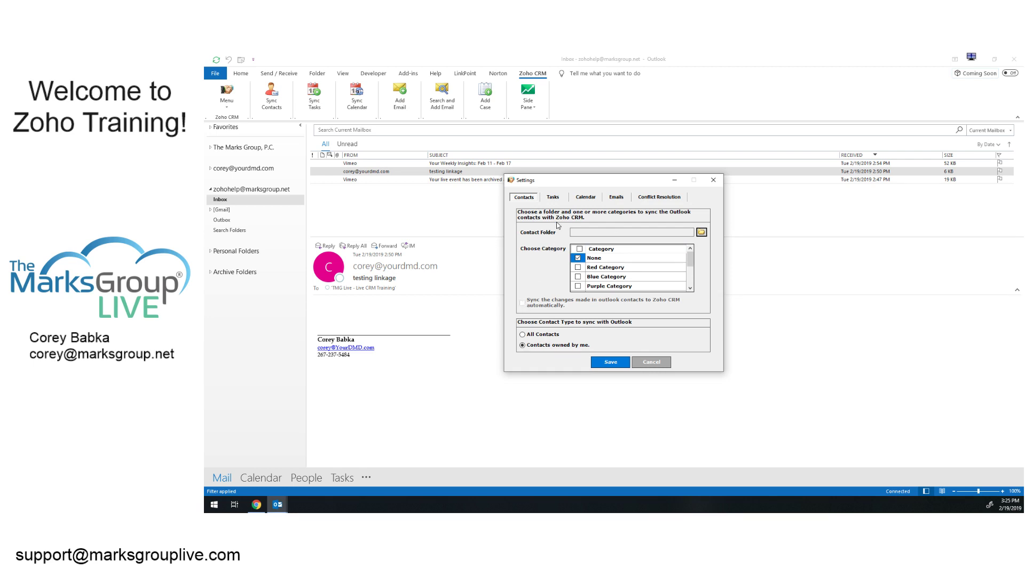
click(557, 199)
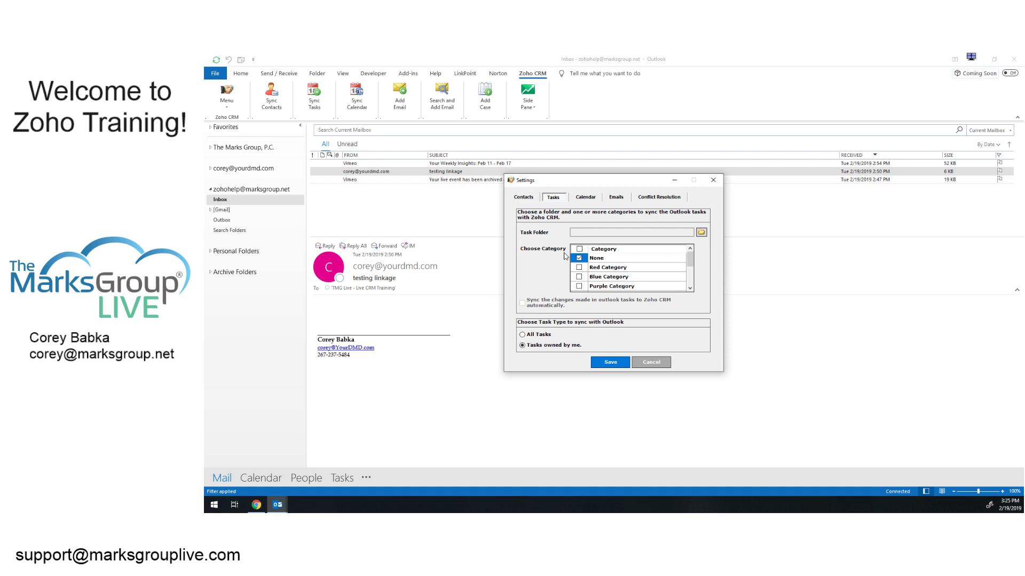
click(583, 198)
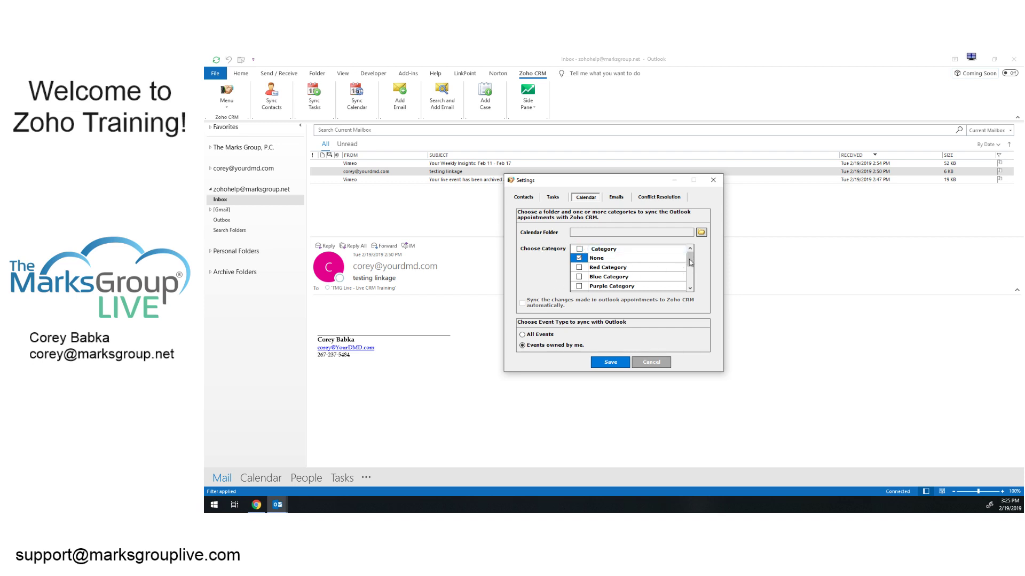
mouse_move(690, 260)
mouse_down()
mouse_move(688, 277)
mouse_move(689, 260)
mouse_up()
On the Emails tab, set the sent items folder to [Gmail] > Sent Mail.
click(616, 197)
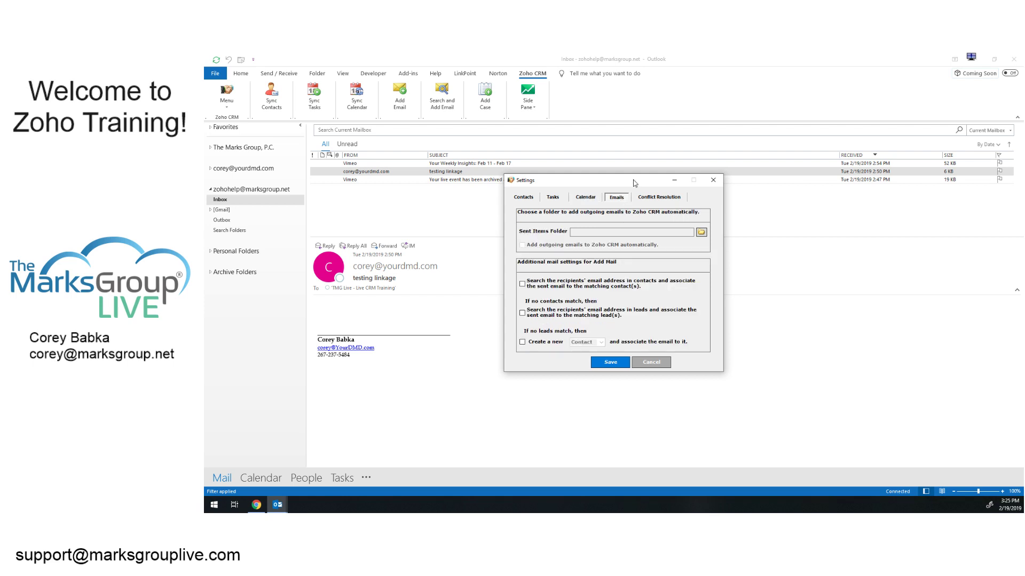
drag(634, 183, 667, 185)
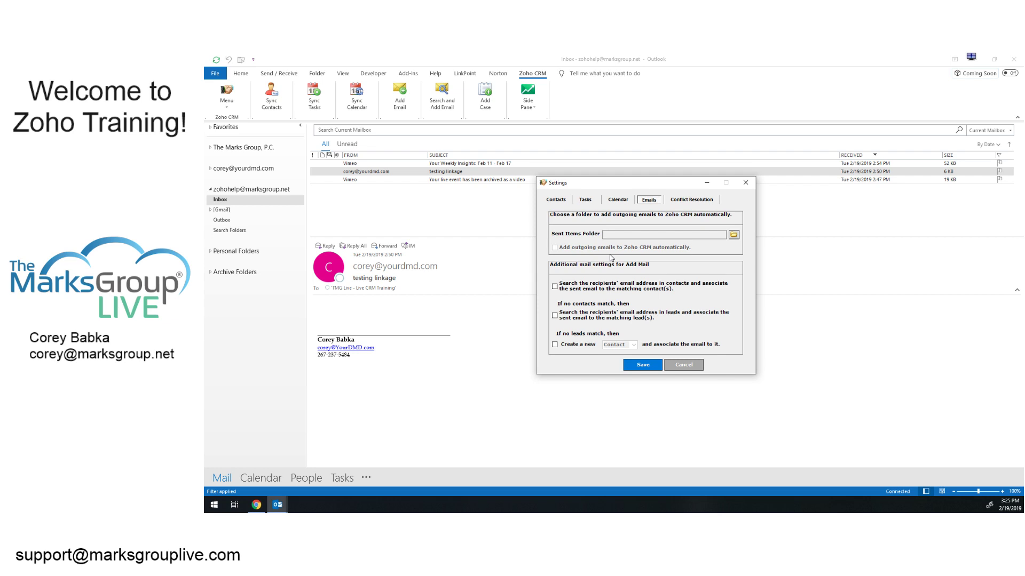
click(733, 236)
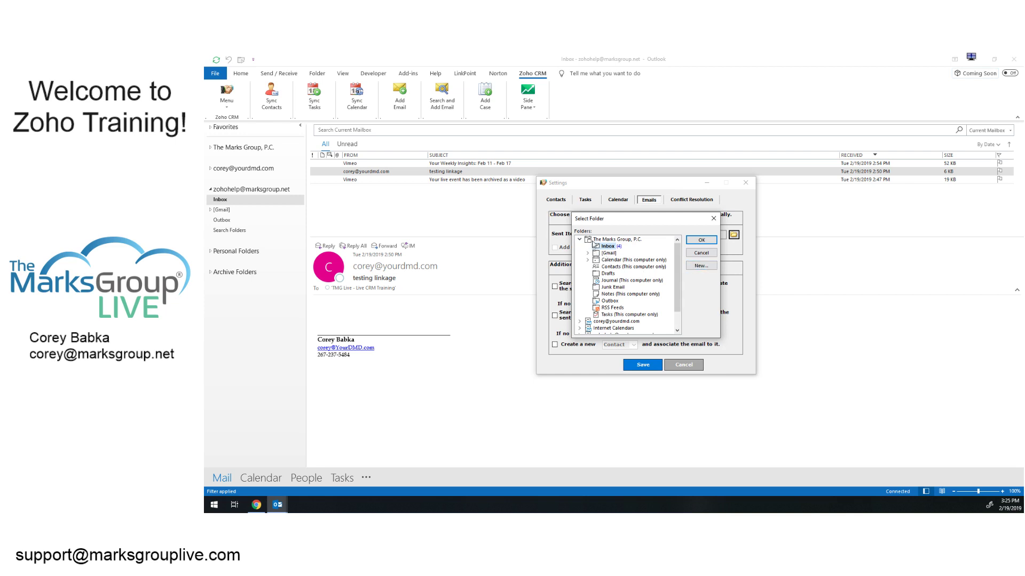
click(579, 241)
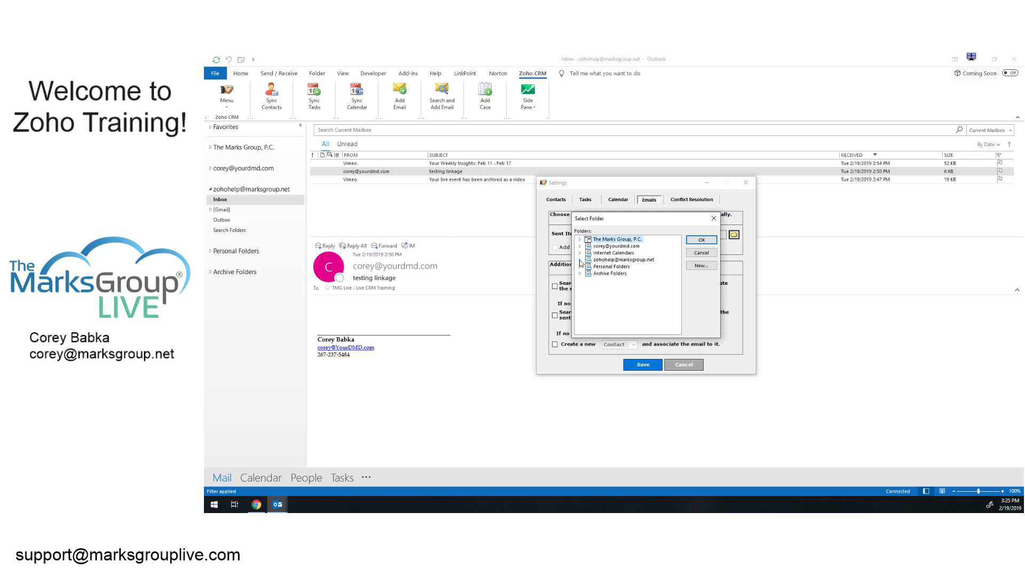
click(579, 260)
click(588, 274)
click(619, 287)
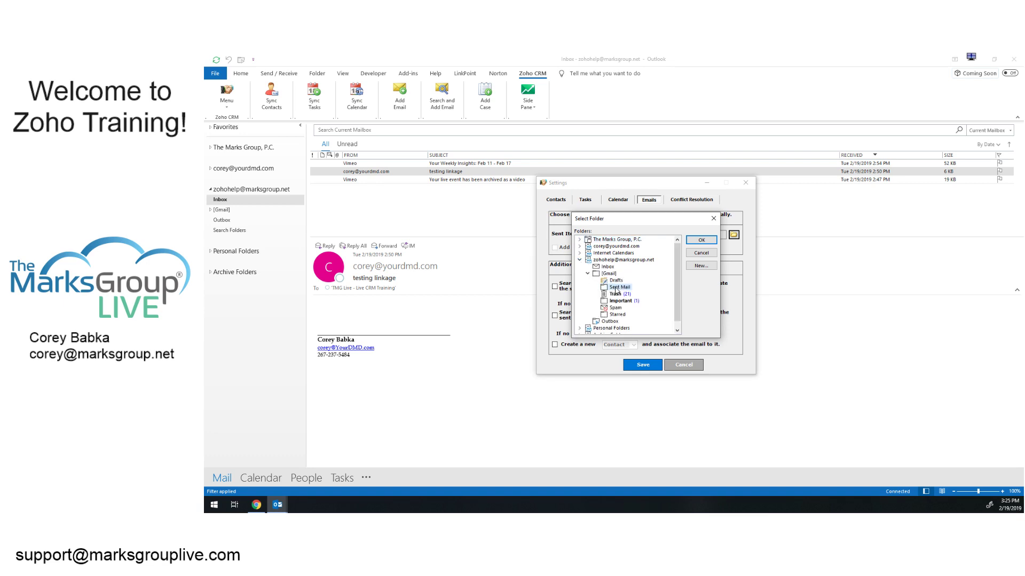
click(701, 240)
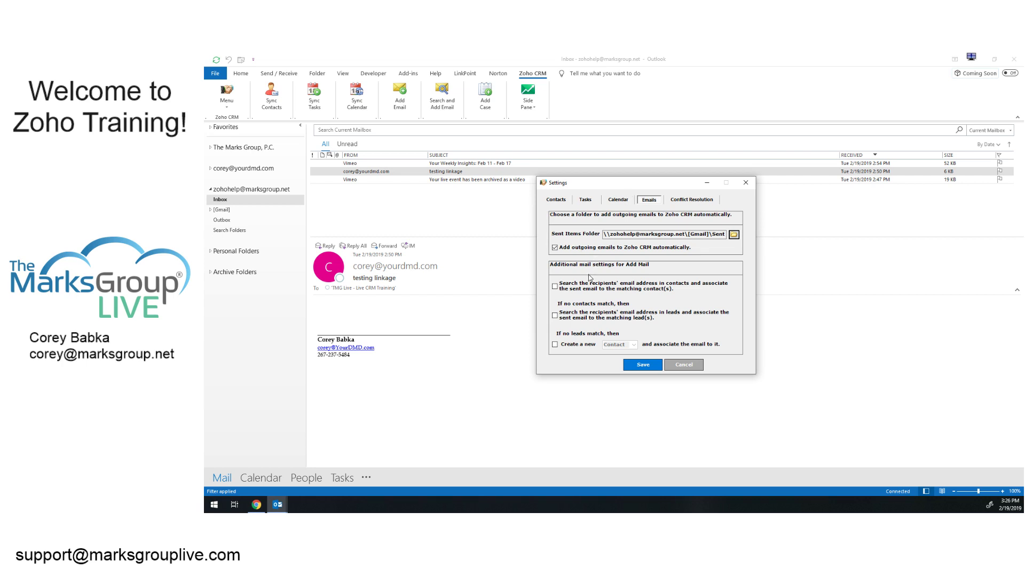
Try the recipient-matching and create-new-record (leads) options, turn them off, and save.
click(555, 287)
click(555, 346)
click(633, 345)
click(616, 360)
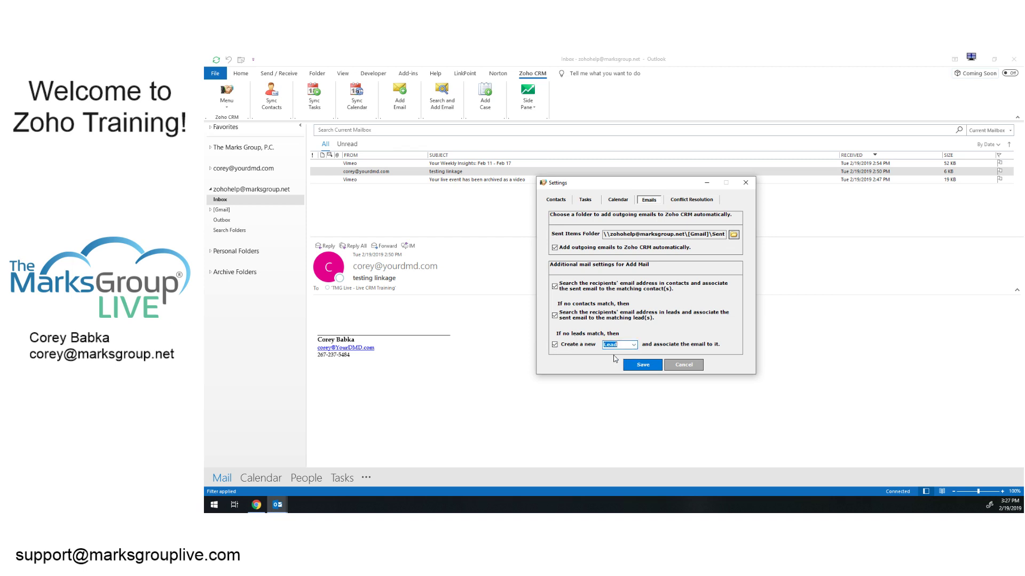
click(555, 345)
click(555, 247)
click(555, 286)
click(555, 316)
click(649, 369)
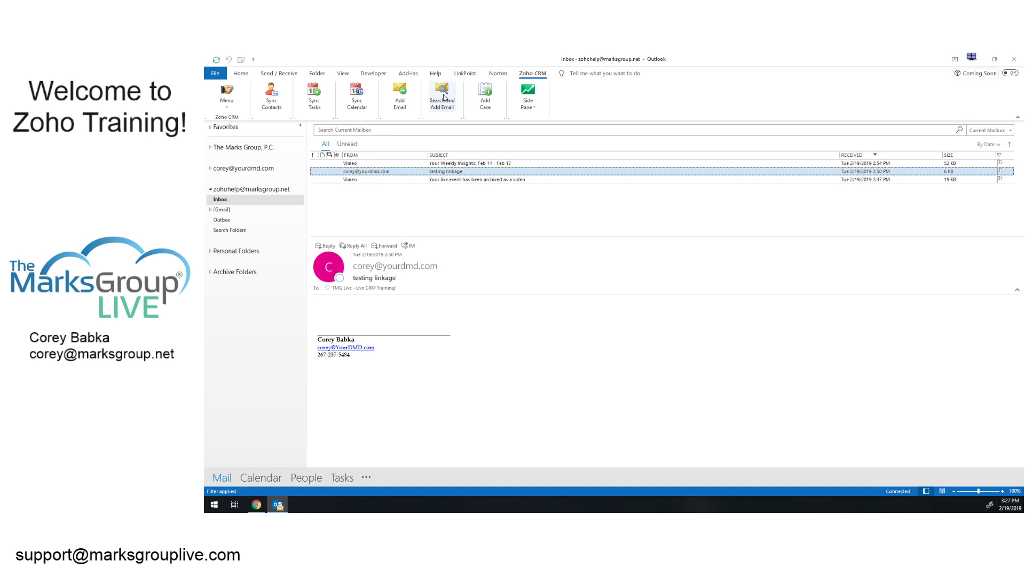
Enable recipient matching against Zoho contacts and leads, then retry adding the testing linkage email (no match).
click(401, 95)
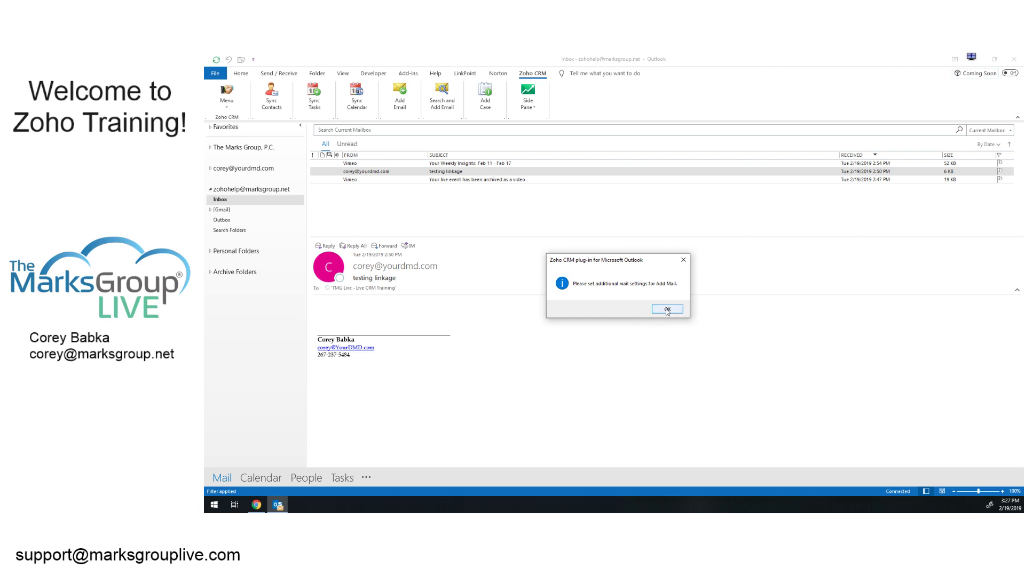
click(666, 309)
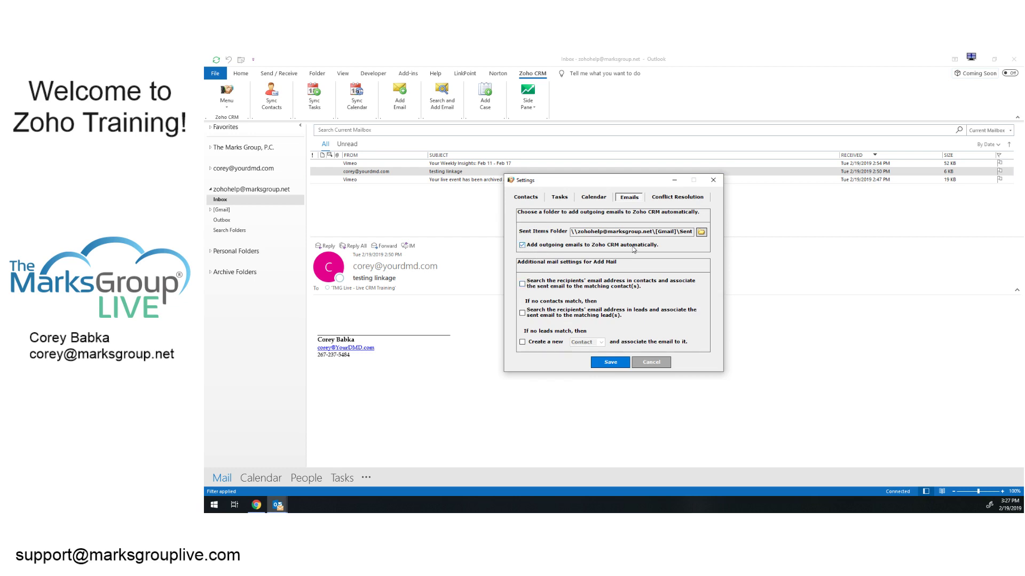
click(523, 285)
click(523, 314)
click(610, 363)
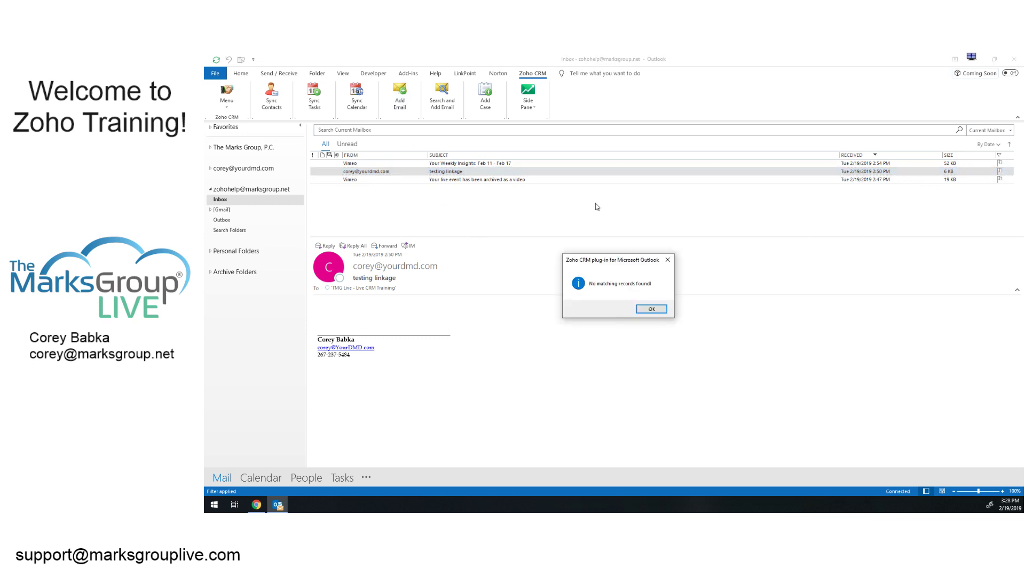
click(651, 309)
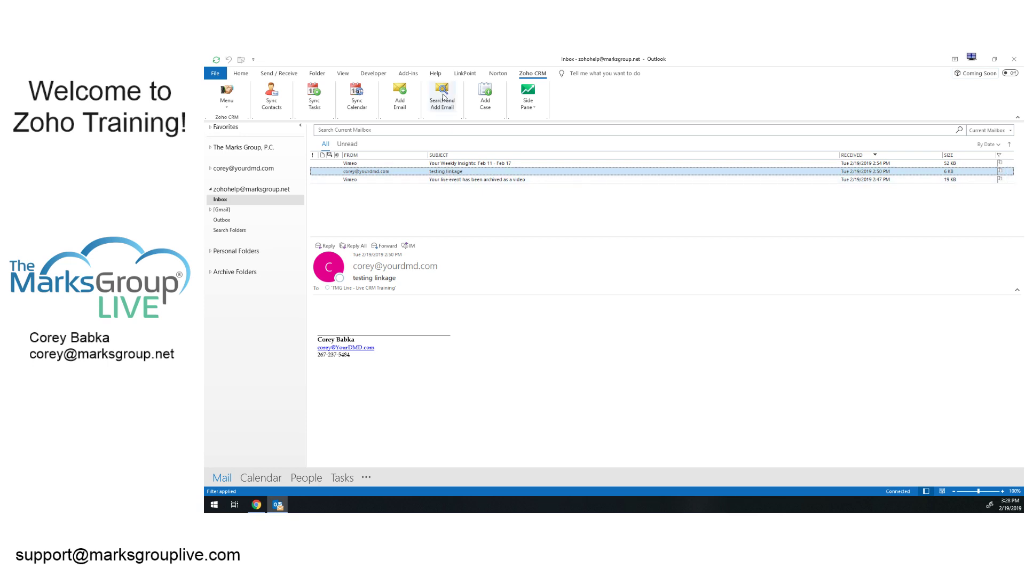
Search Zoho by a contact's name and attach the testing linkage email to the second matching contact.
click(442, 96)
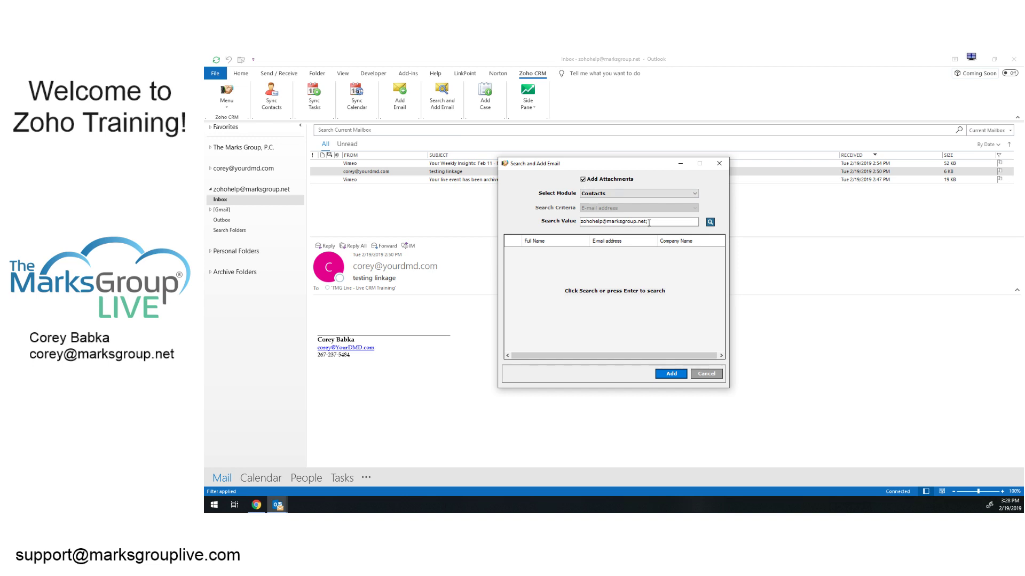
drag(649, 223, 559, 226)
text(corey)
key(Return)
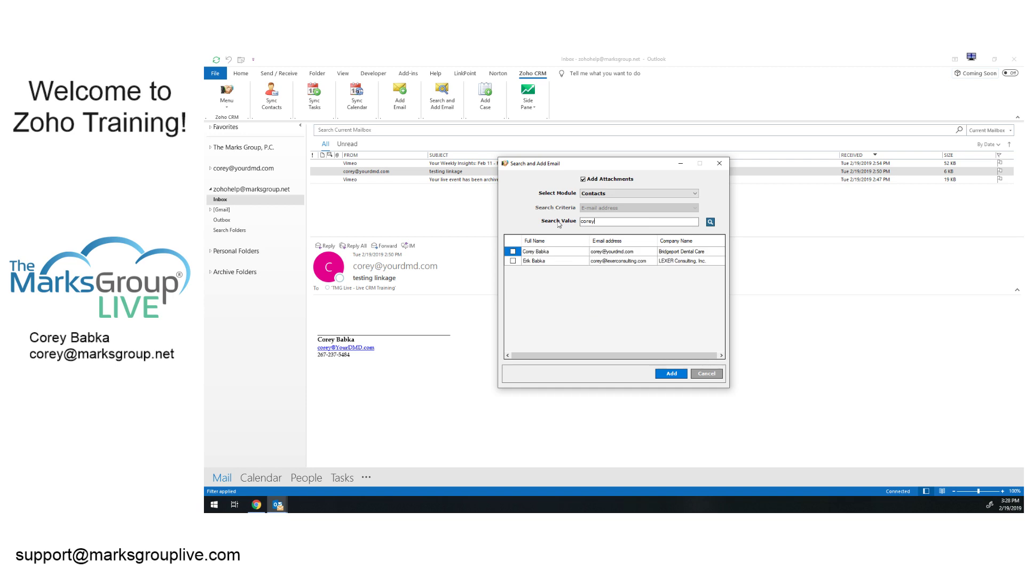
click(513, 252)
click(513, 261)
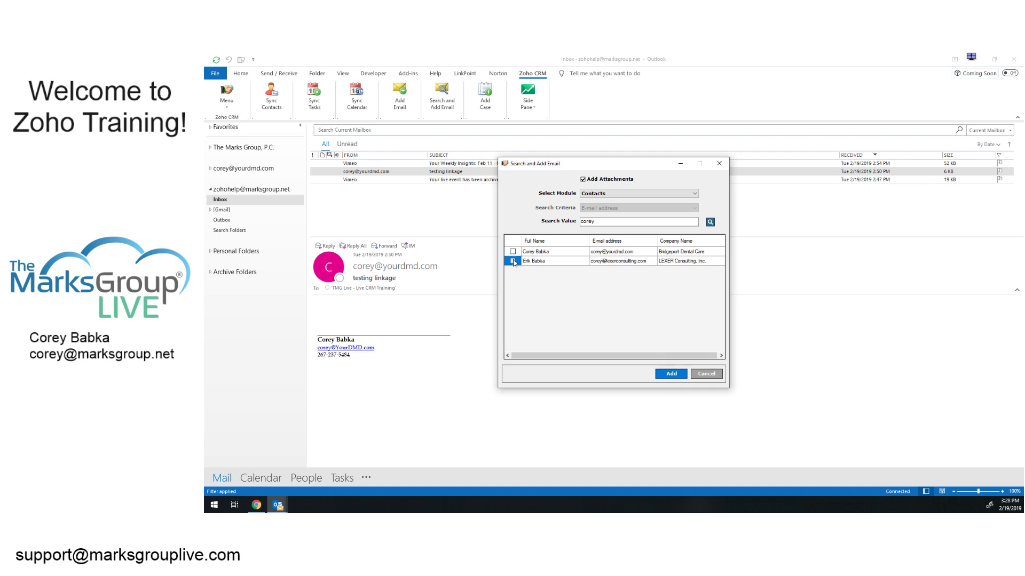
click(672, 374)
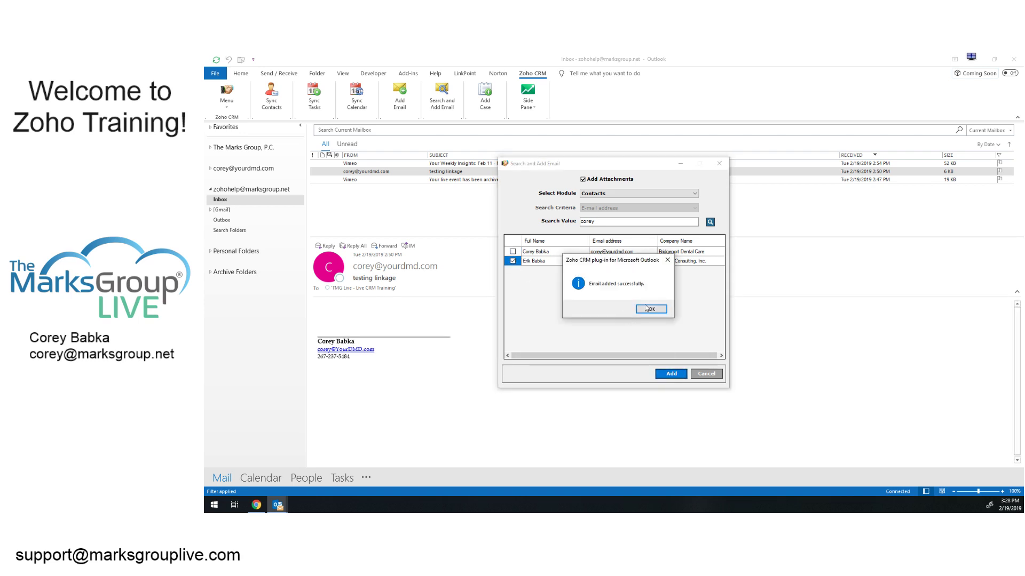
click(649, 311)
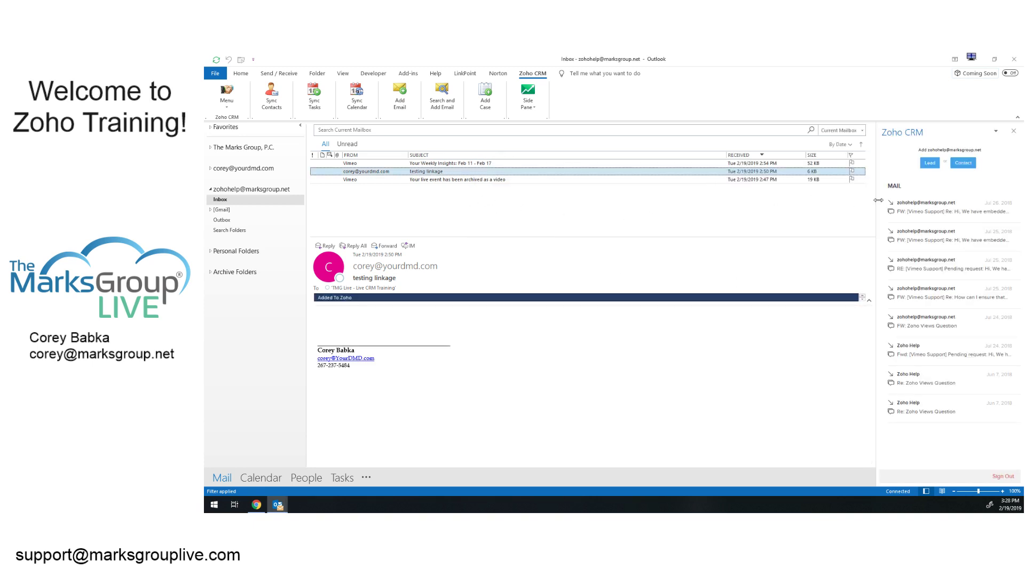
Narrow the Zoho CRM side pane, leaving its options menu unchanged.
click(995, 132)
click(960, 136)
drag(875, 200, 903, 205)
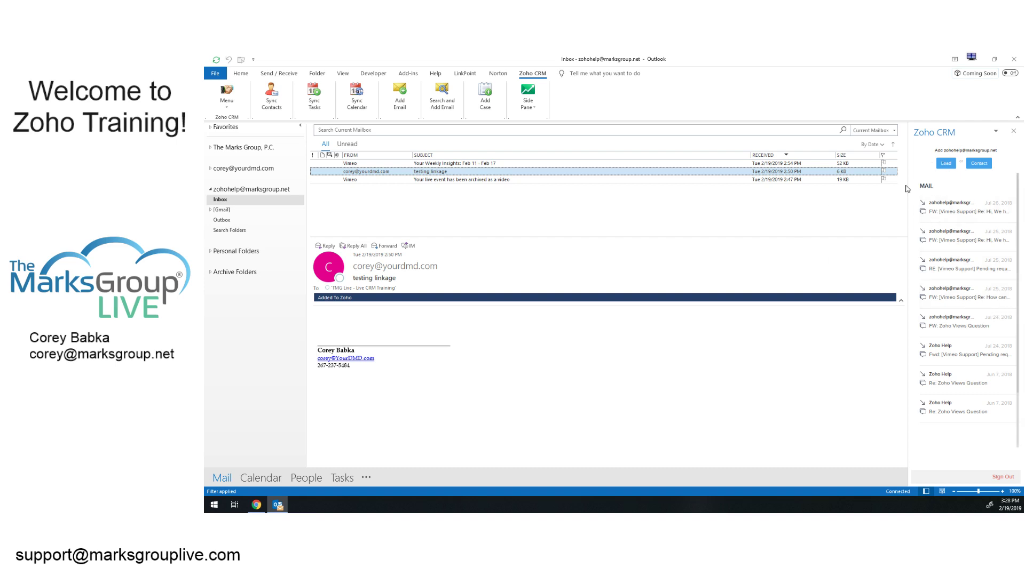
Show the Vimeo 'Your Weekly Insights: Feb 11 - Feb 17' email alongside its Zoho CRM conversations.
click(395, 164)
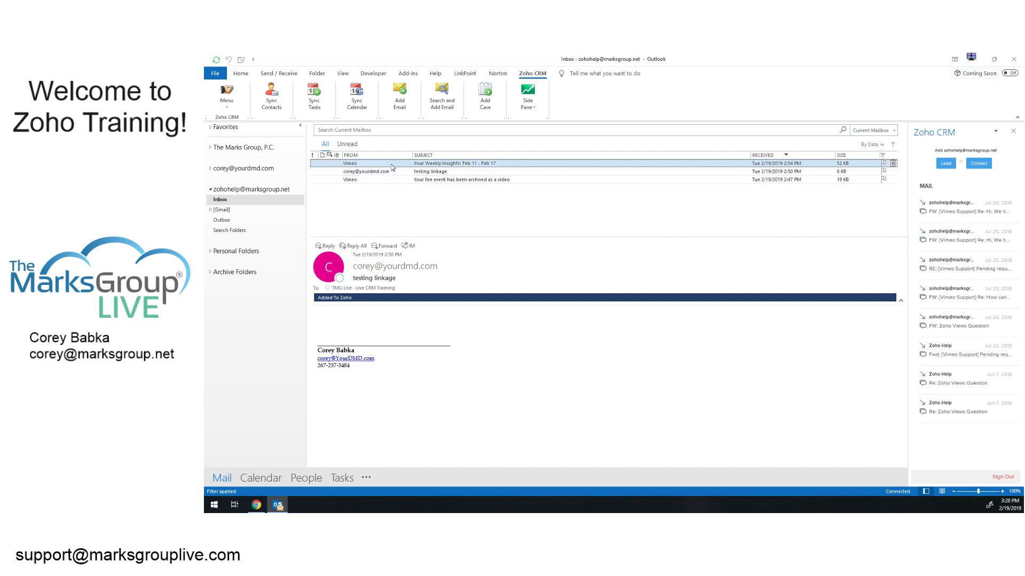
click(694, 171)
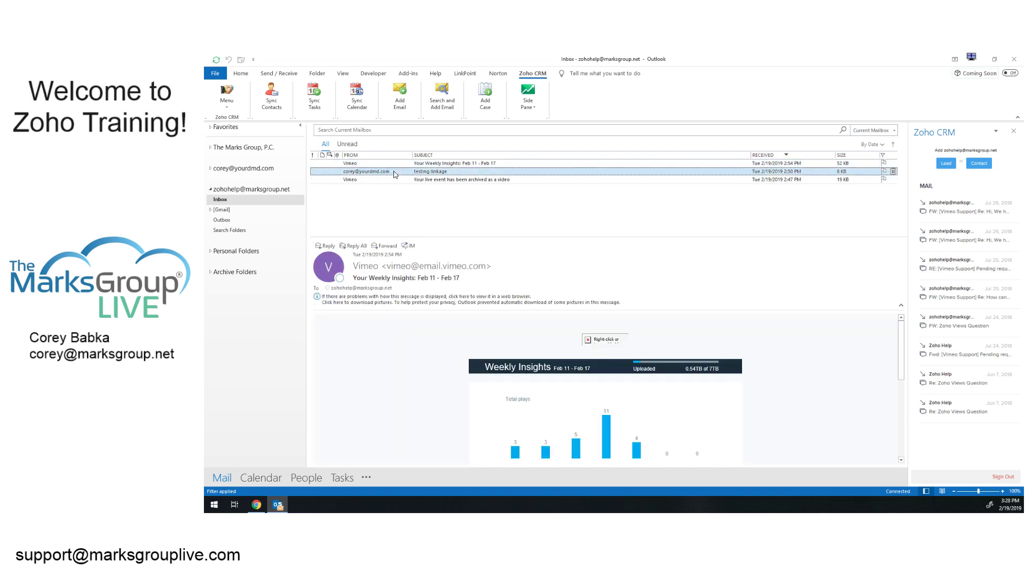
click(945, 163)
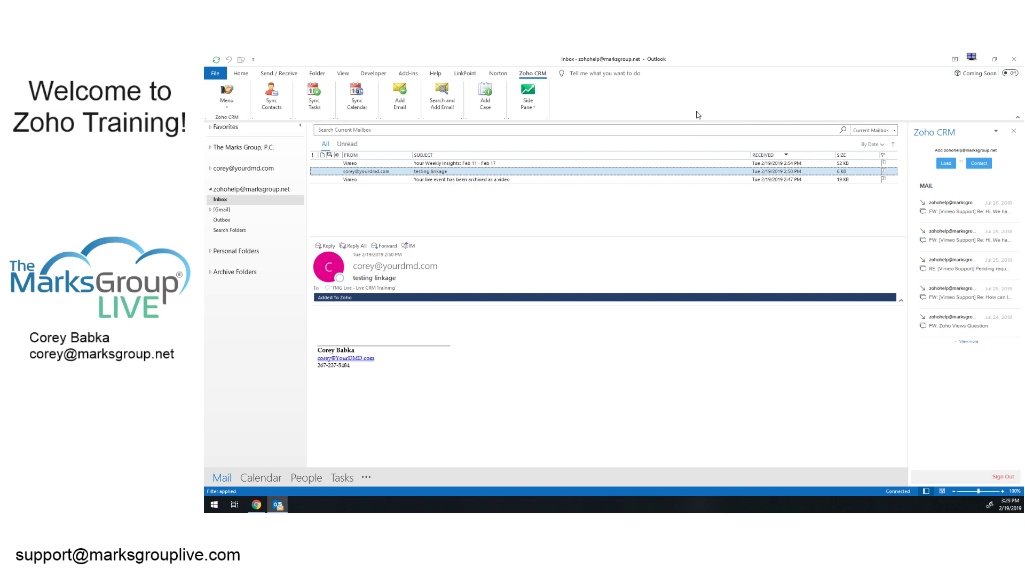
click(410, 165)
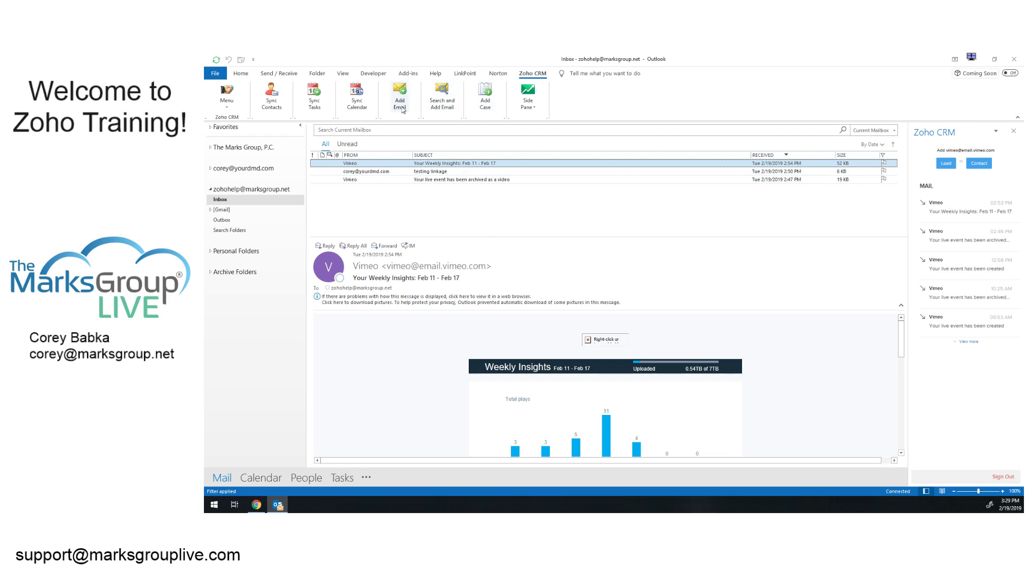
Dismiss the Zoho warning and disable the Zoho CRM side pane.
click(651, 312)
click(528, 104)
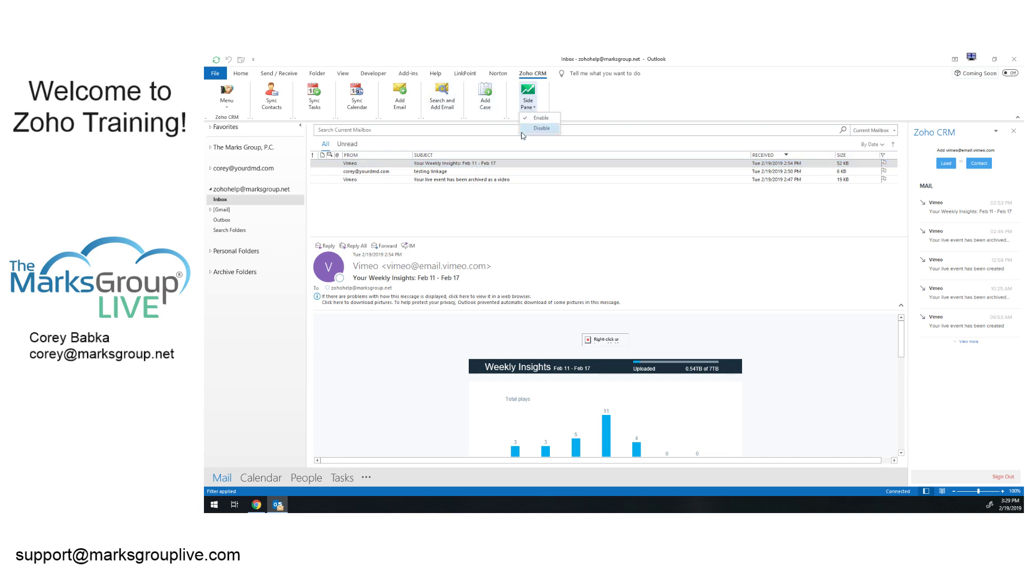
click(541, 128)
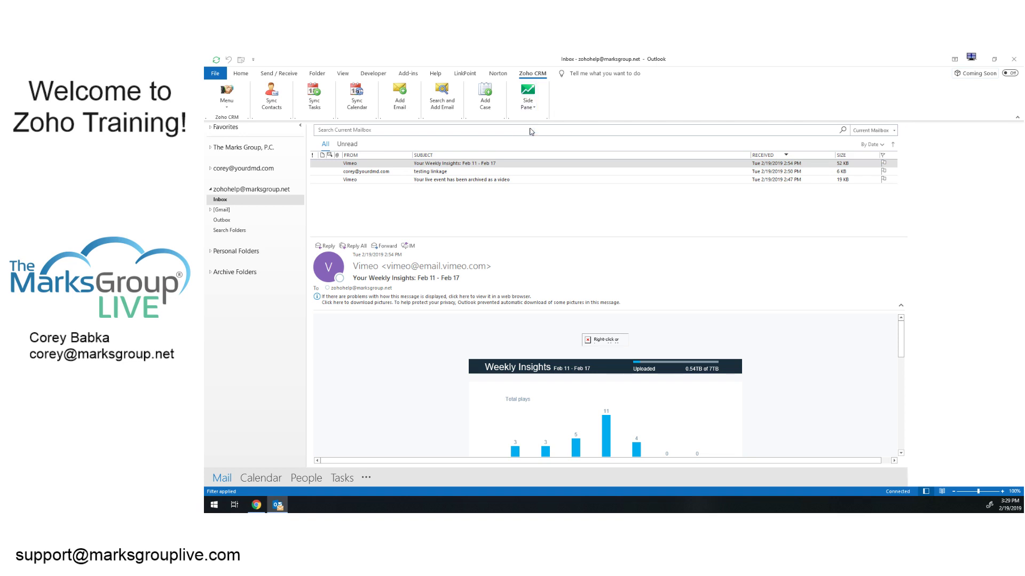
Add the Weekly Insights email as a Zoho CRM case linked to the contact found by name.
click(487, 99)
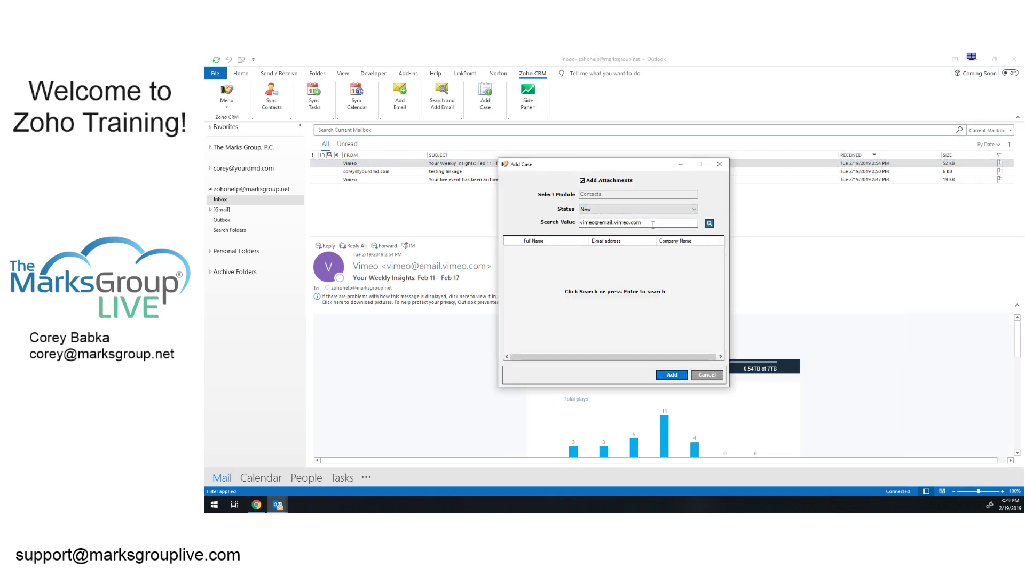
drag(641, 223, 555, 222)
text(erik)
key(Return)
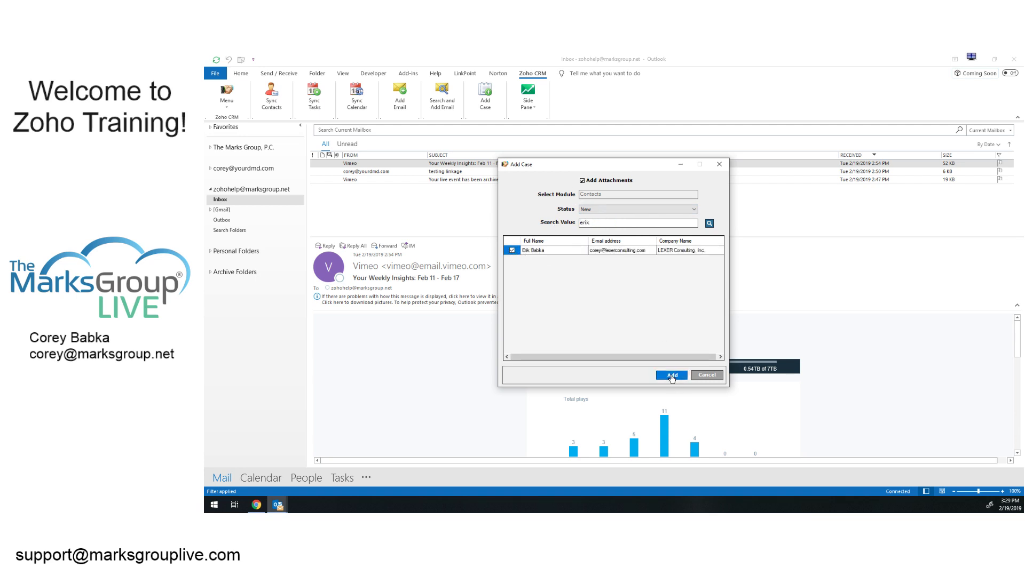
click(671, 375)
click(649, 310)
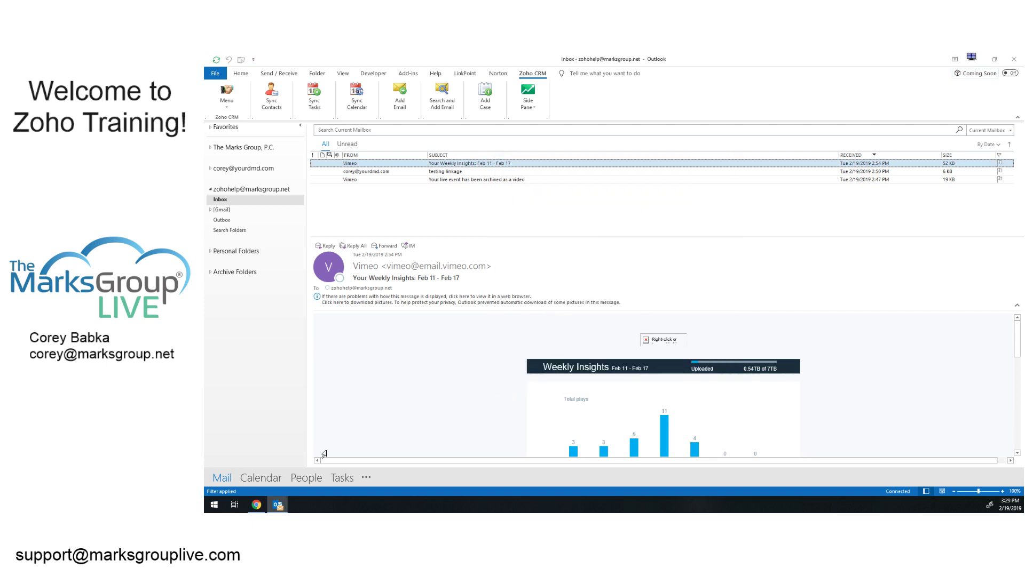
In the browser, search Zoho CRM for the contact by name and open their record.
click(256, 505)
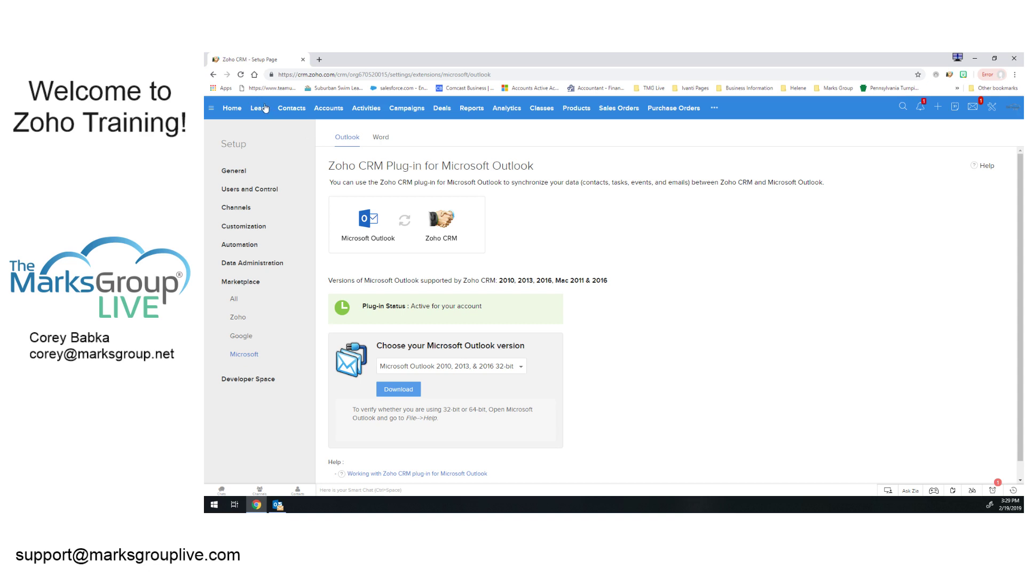
click(235, 110)
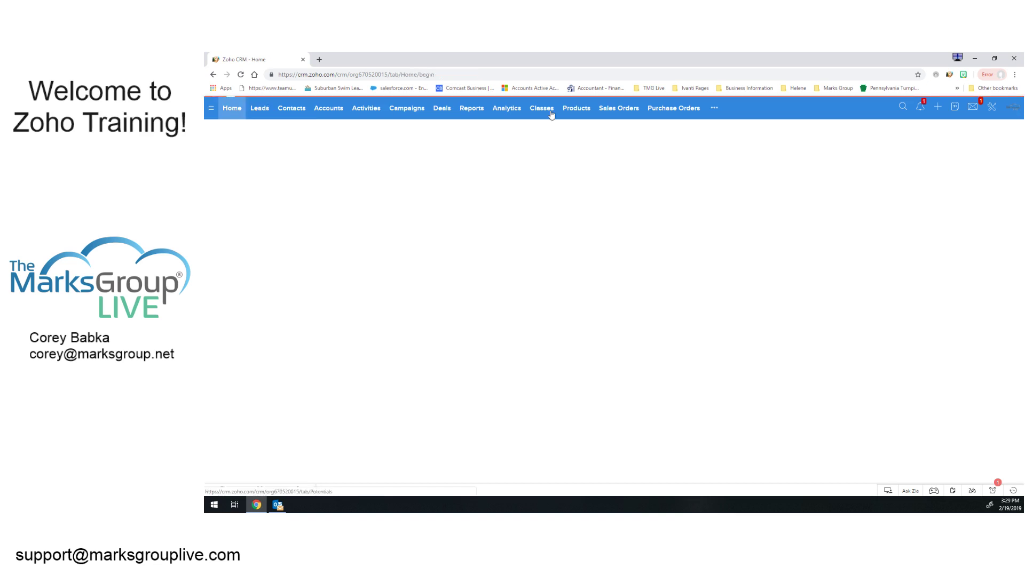
click(903, 107)
text(erik)
key(Return)
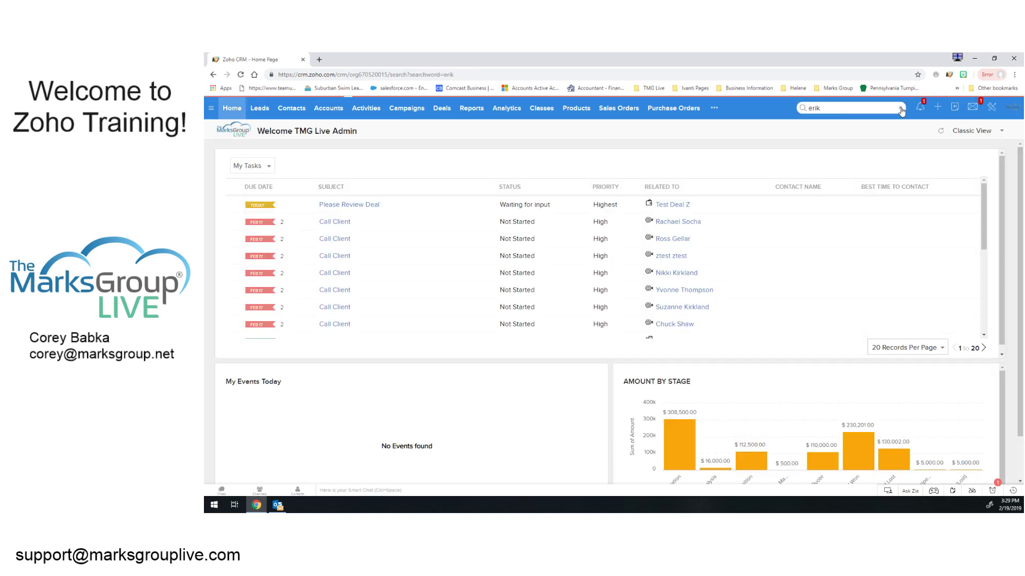
click(261, 209)
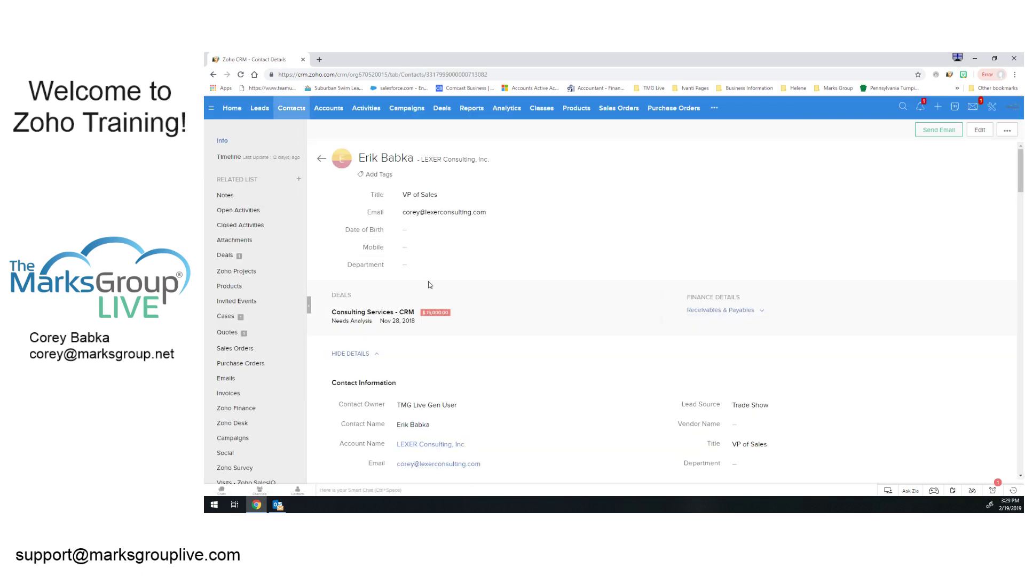
Check the Weekly Insights case under the contact's Cases, then view their Emails list.
click(226, 317)
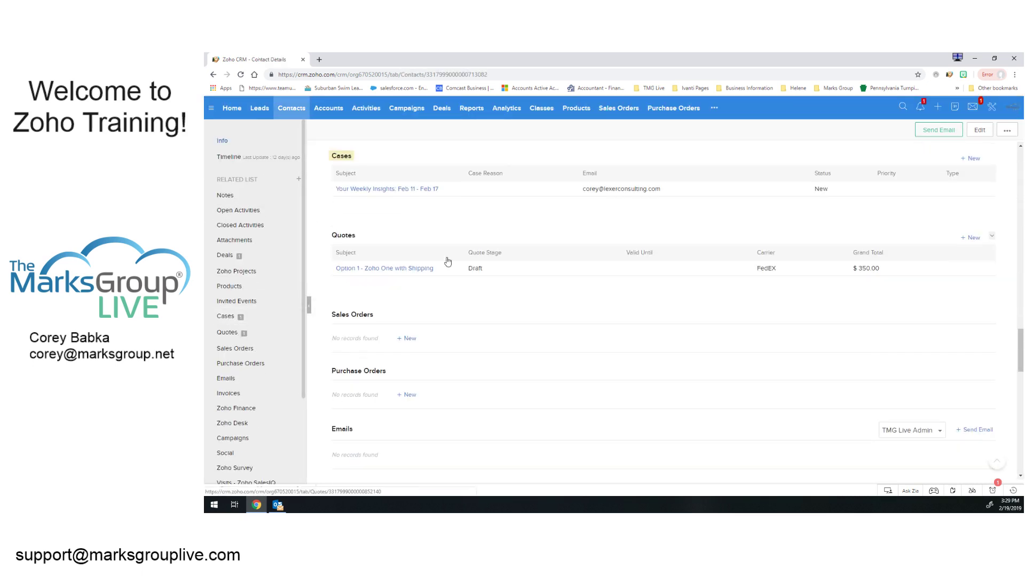
click(382, 192)
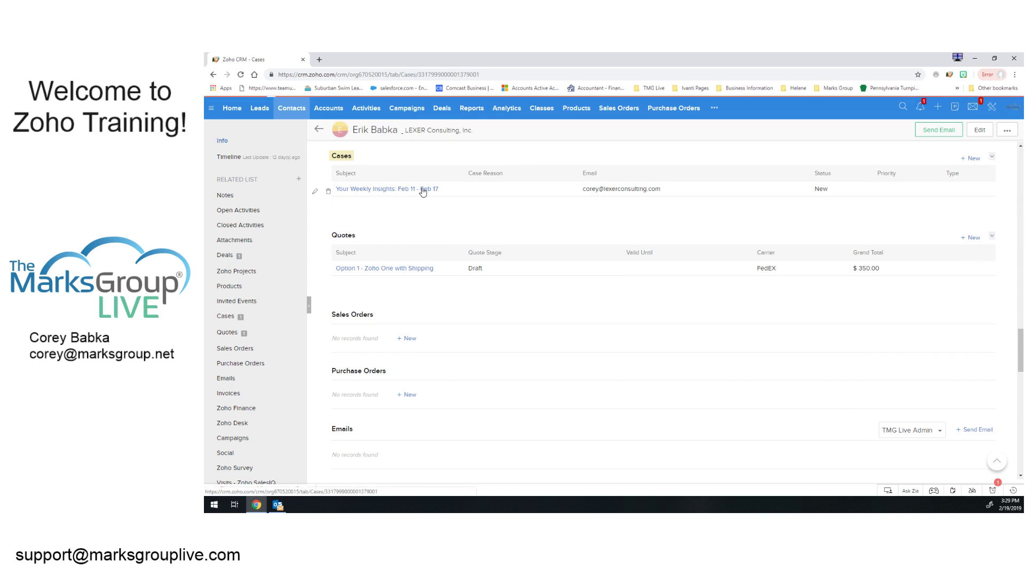
scroll(480, 275, down, 7)
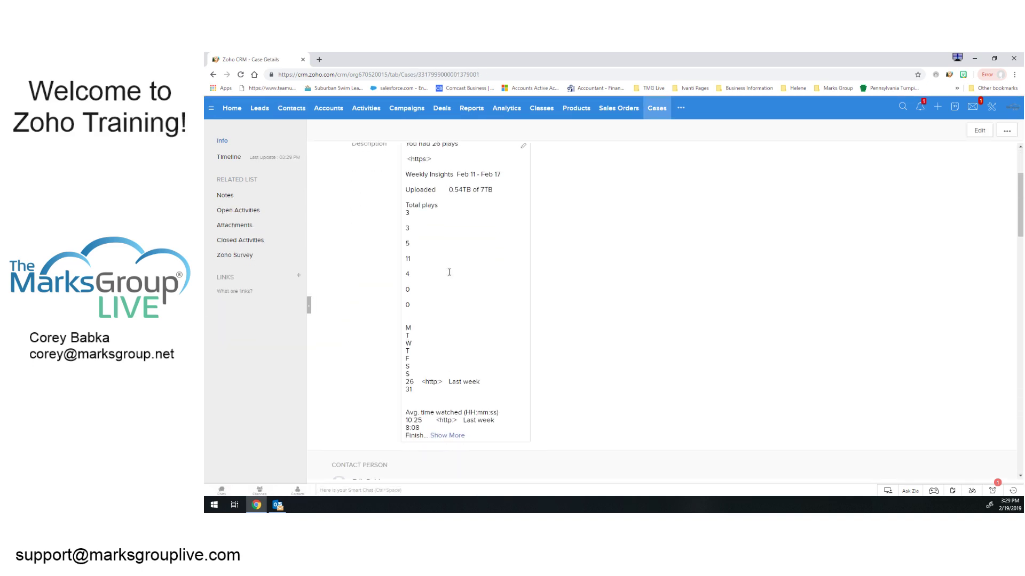
scroll(456, 255, up, 7)
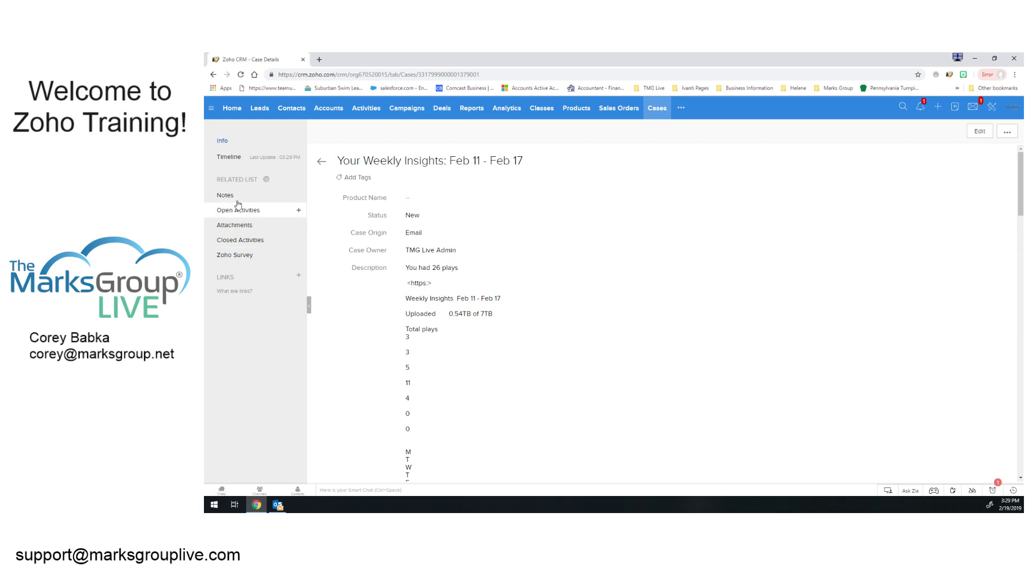
click(321, 161)
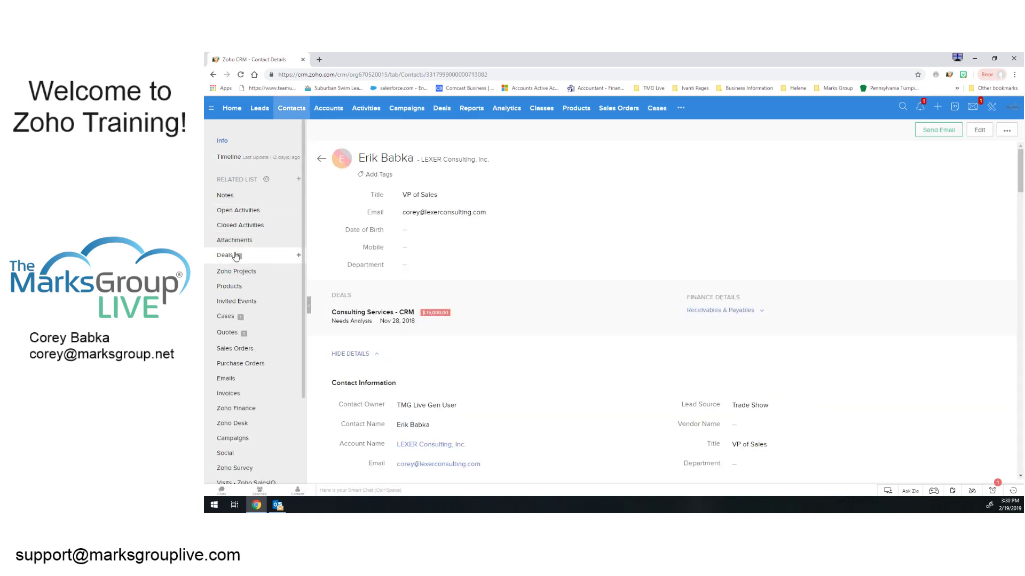
click(235, 379)
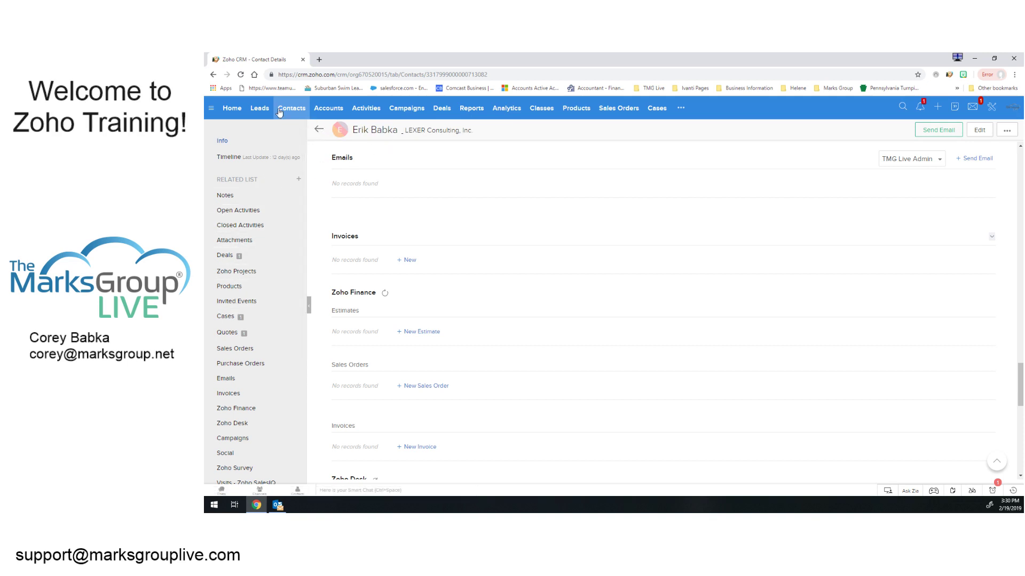
Open the other contact from Recent Items and go to their related Emails.
click(1013, 491)
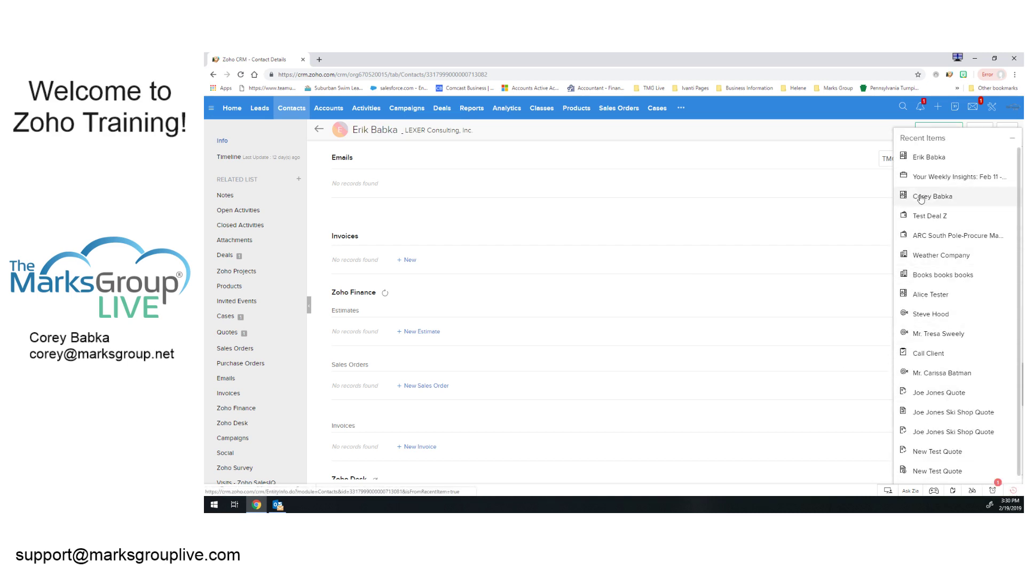
click(921, 198)
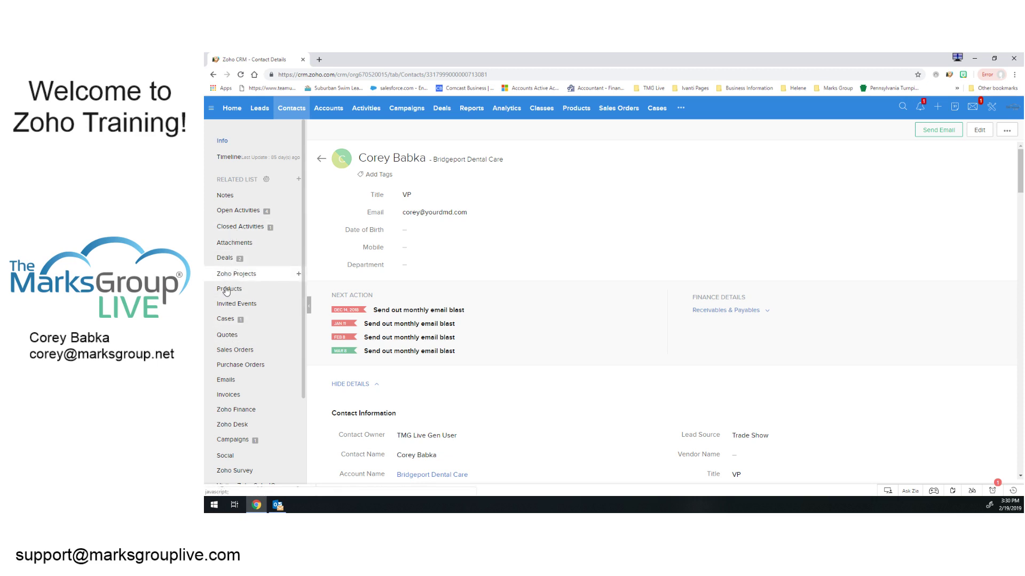
click(227, 380)
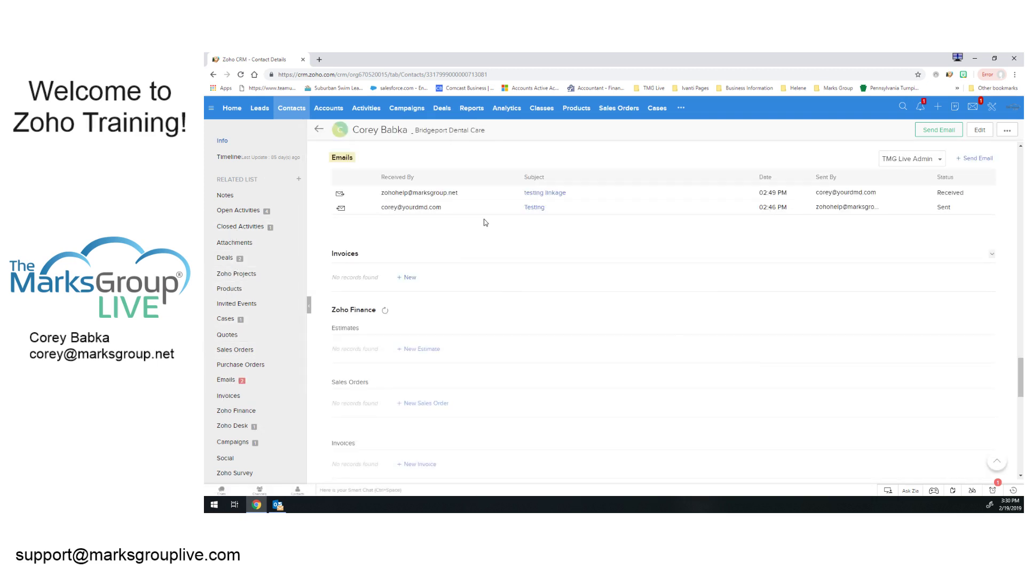
Preview the 'testing linkage' email, then close it and inspect the recipient address.
click(545, 194)
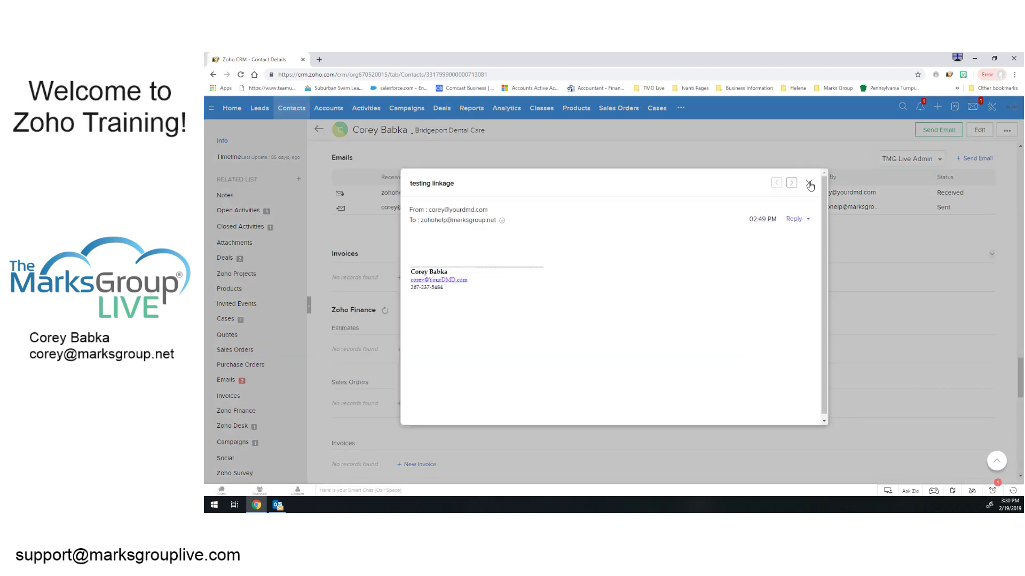
drag(453, 291, 405, 261)
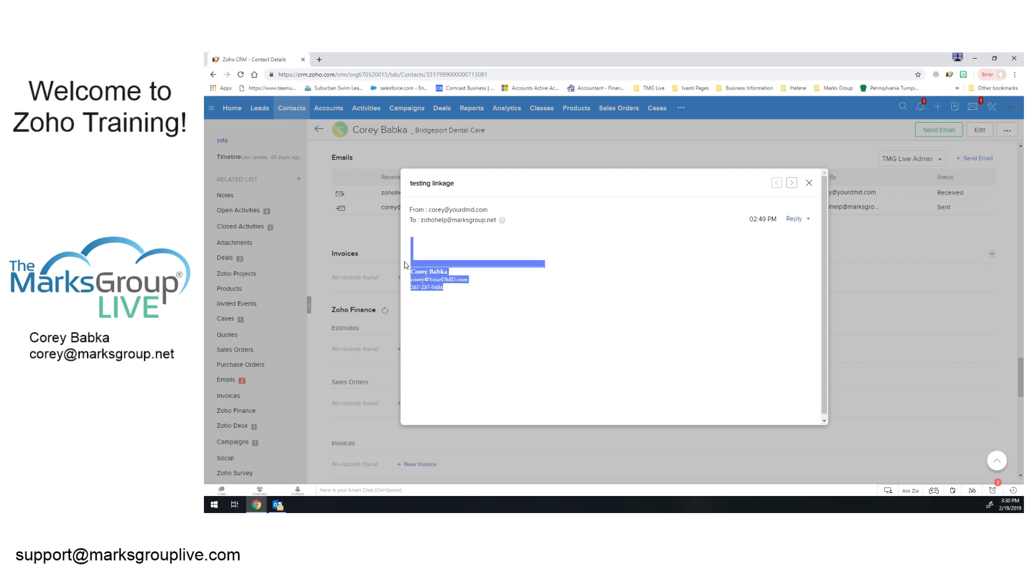
click(517, 235)
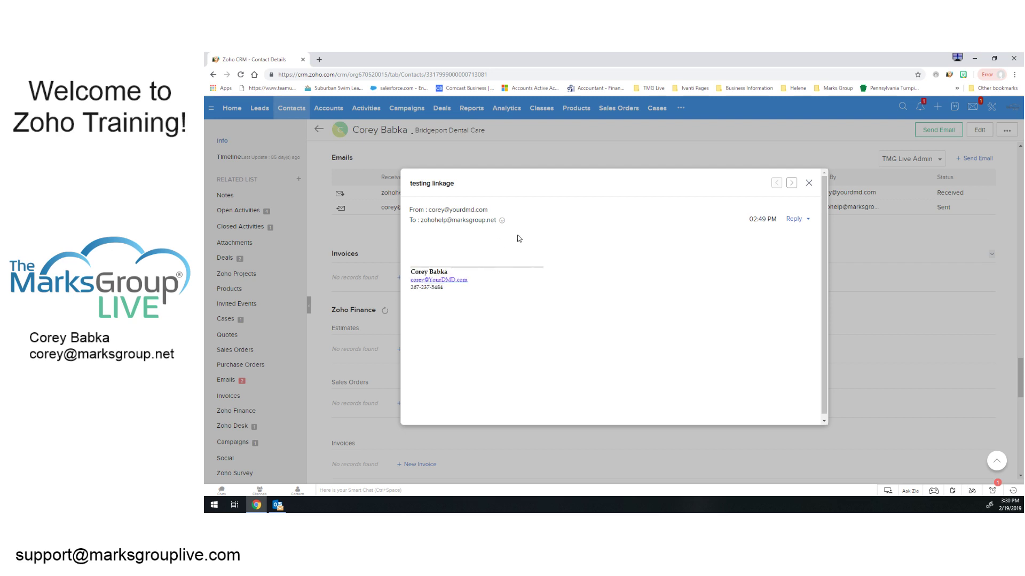
click(808, 185)
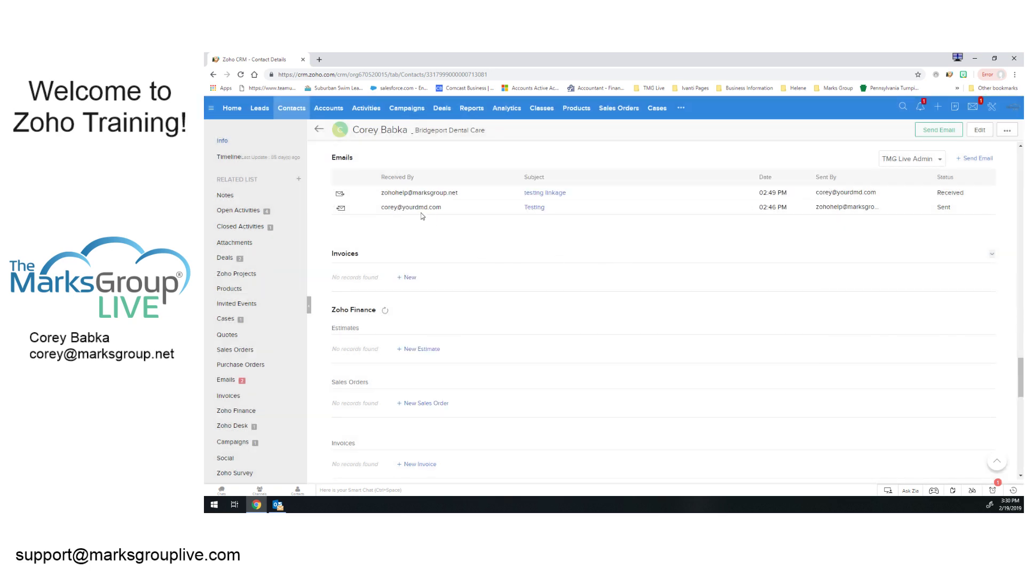
drag(443, 208, 382, 206)
click(451, 242)
Bring Outlook back to the front with the Weekly Insights email in the reading pane.
click(971, 58)
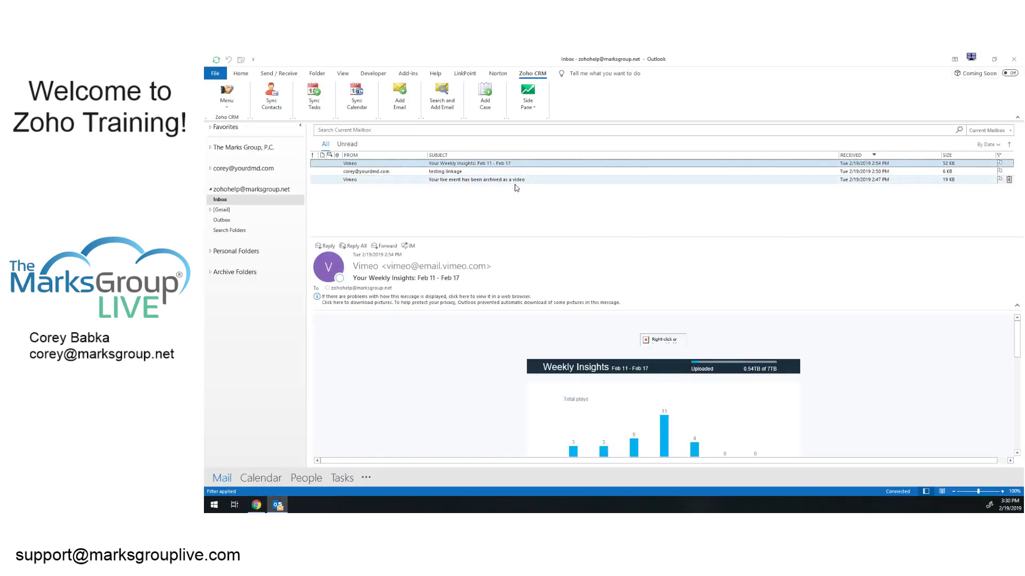